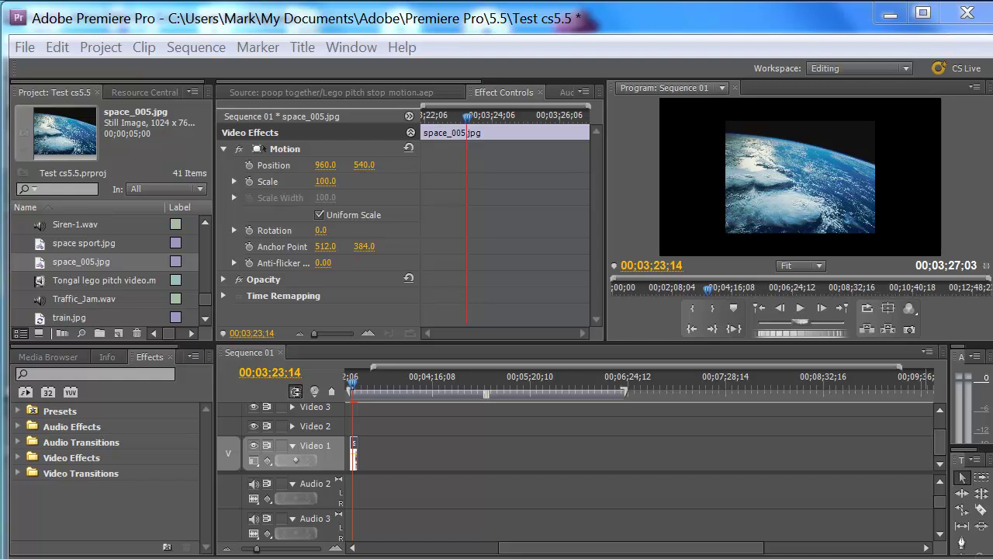
Browse the File menu's After Effects linking commands, then close it without choosing one.
left_click(25, 48)
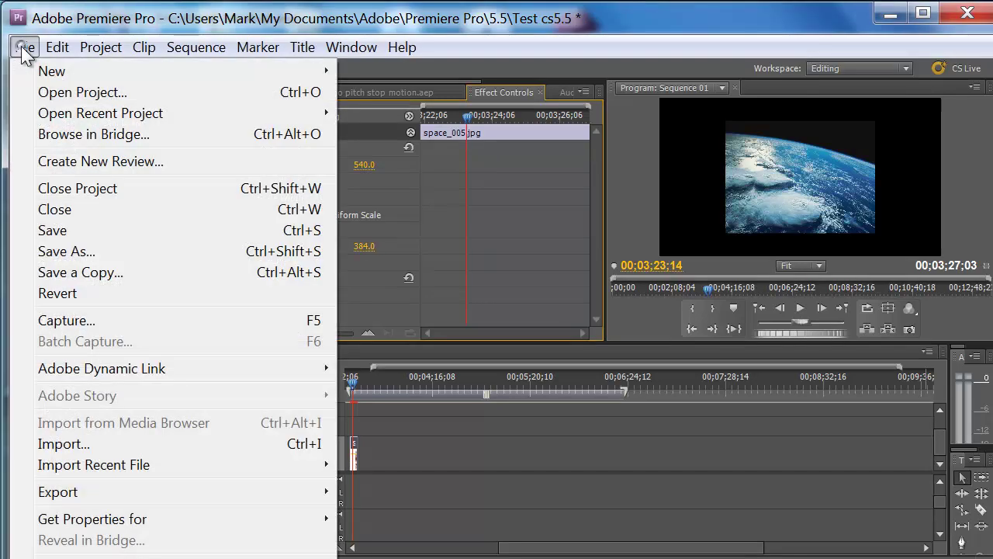
mouse_move(92, 372)
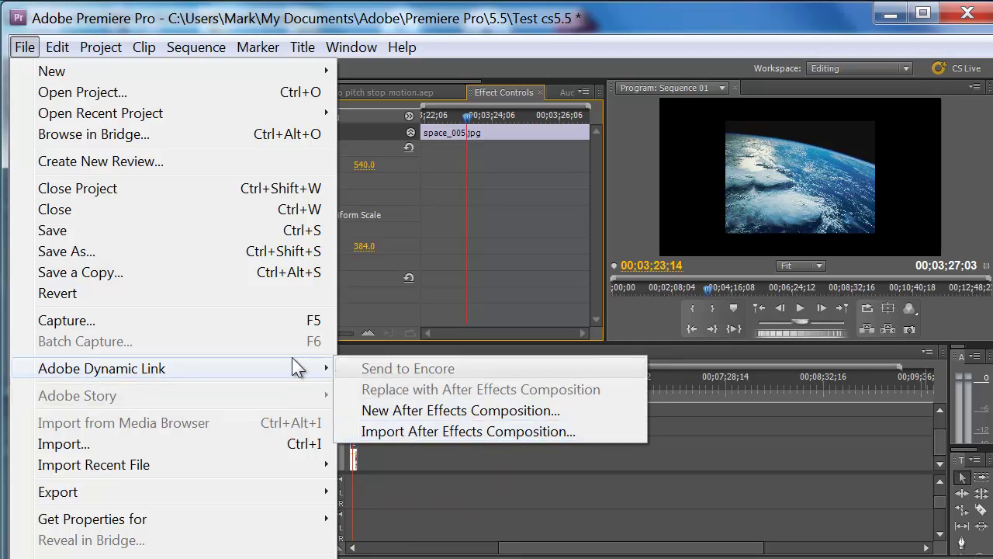
left_click(442, 487)
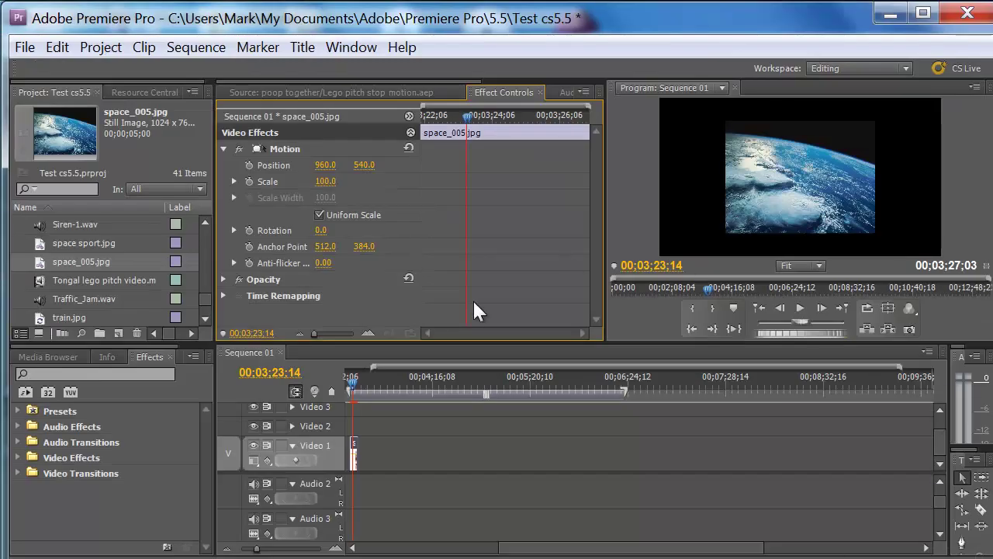
Apply Scale to Frame Size to the space_005.jpg clip on Video 1.
mouse_move(538, 403)
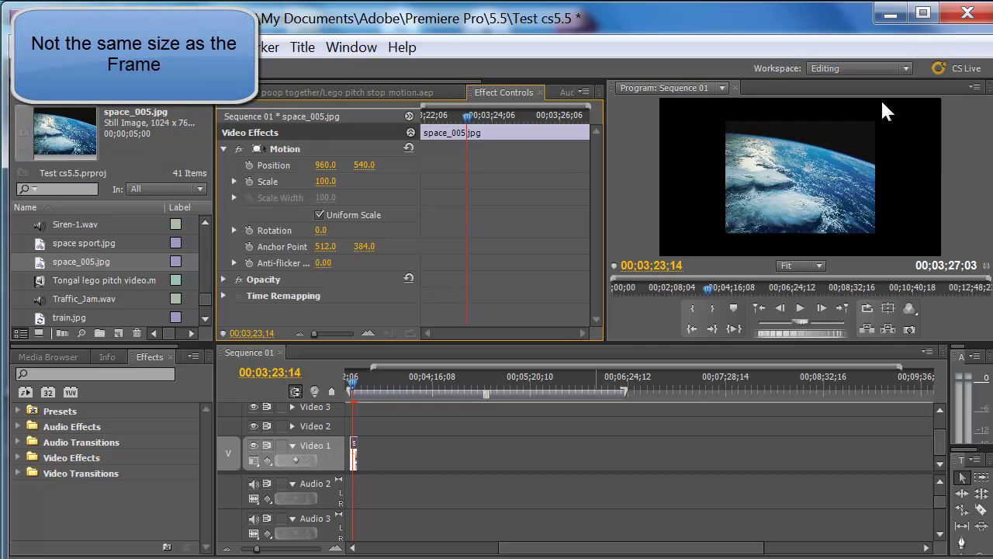
right_click(355, 450)
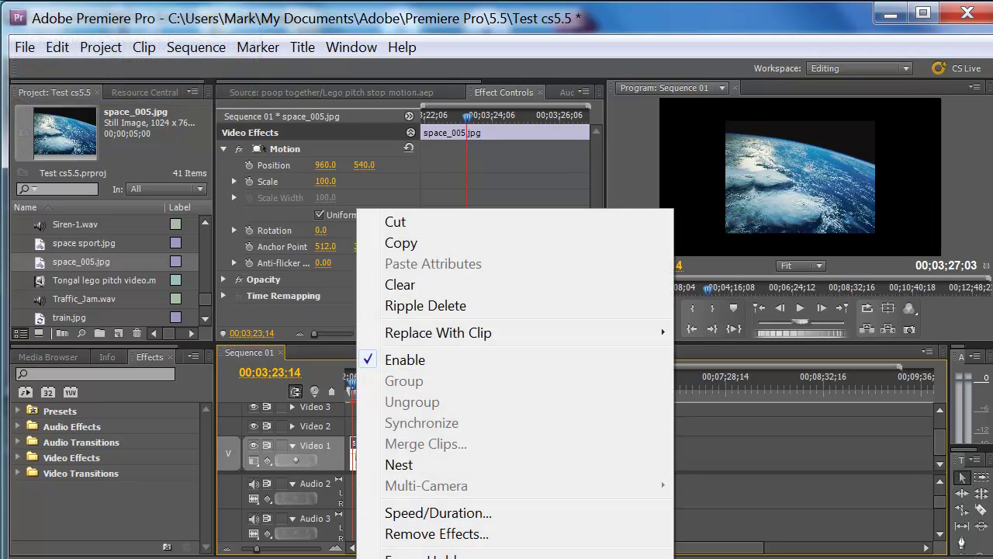
left_click(435, 555)
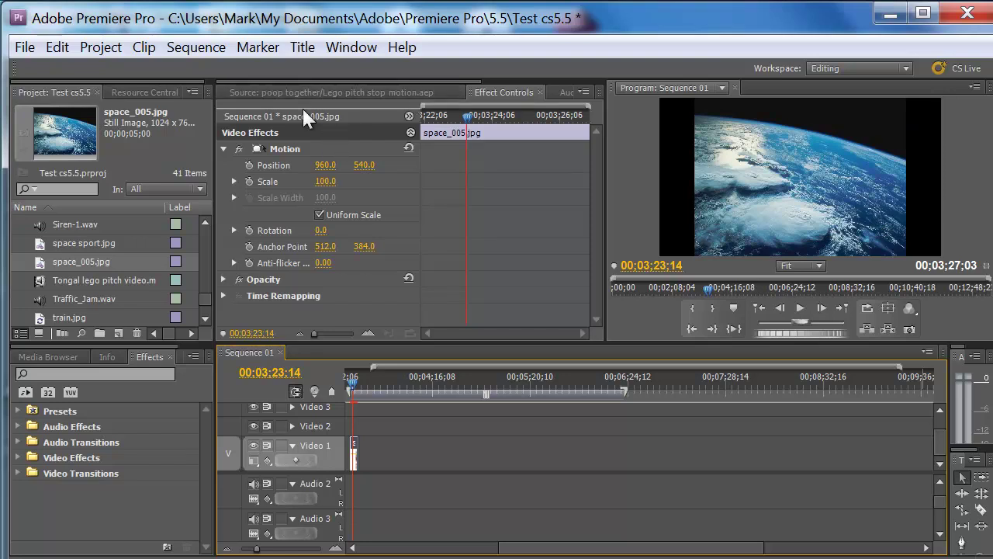
Collapse Motion, preview the Source tab, then reselect space_005.jpg and return to its Effect Controls.
left_click(223, 149)
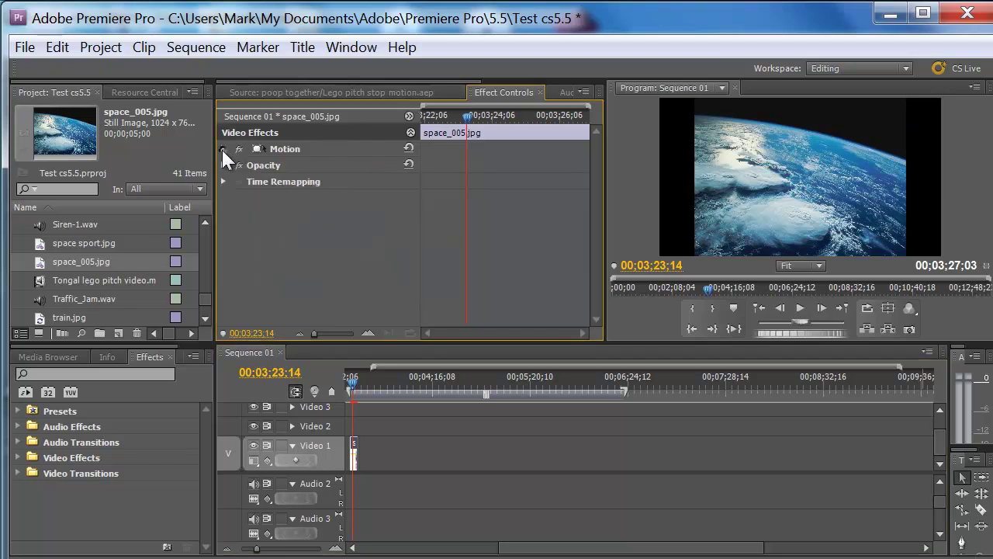
left_click(409, 93)
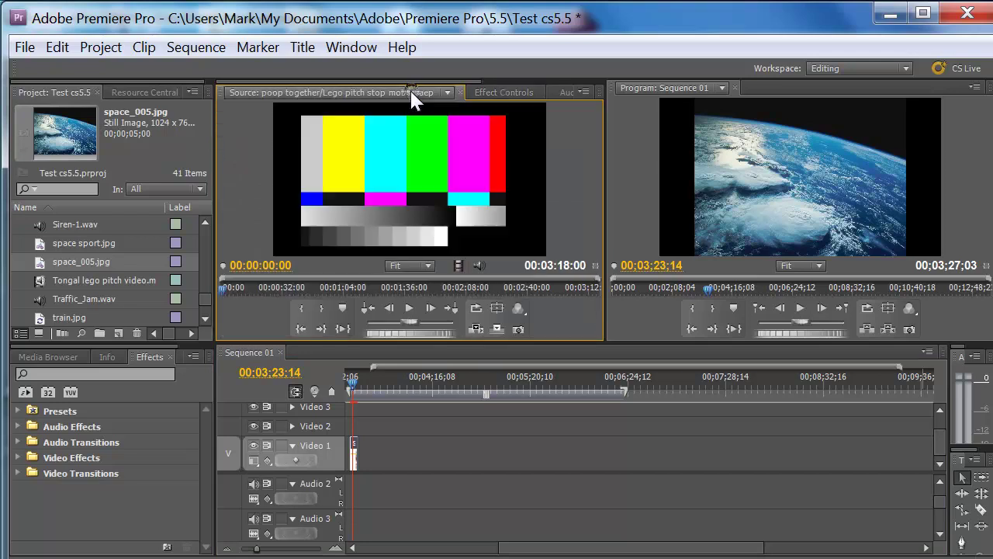
left_click(356, 450)
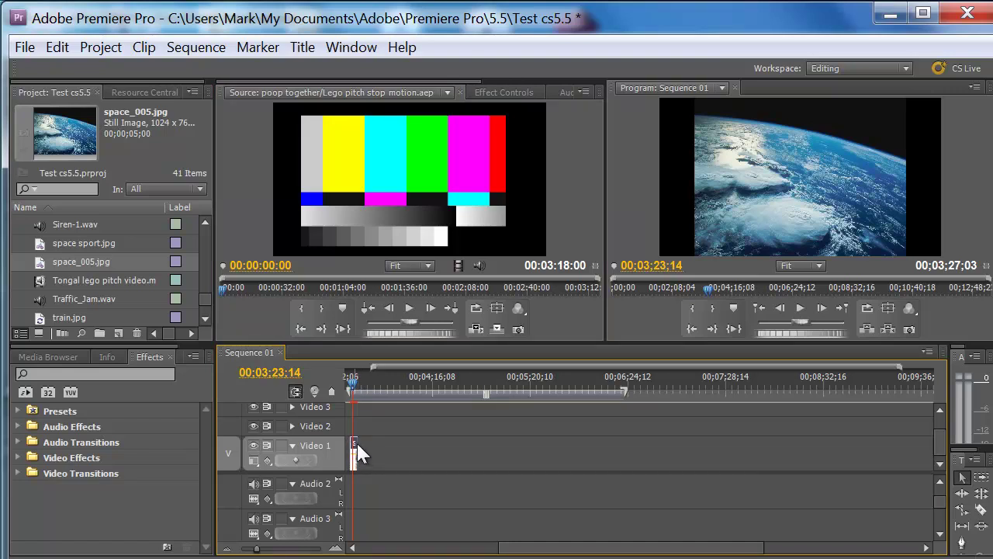
left_click(483, 91)
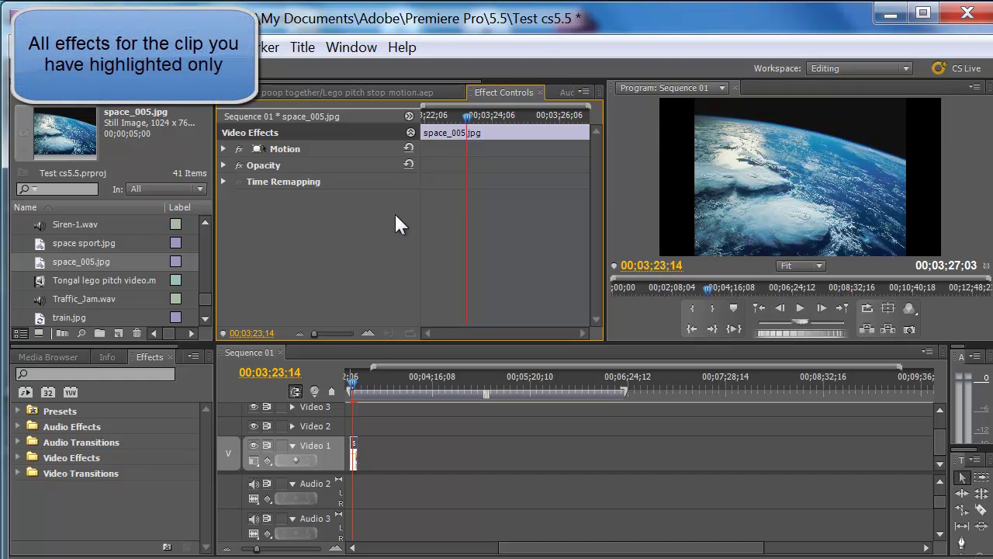
Expand Motion, try a Scale change, then undo twice to restore the defaults.
left_click(221, 148)
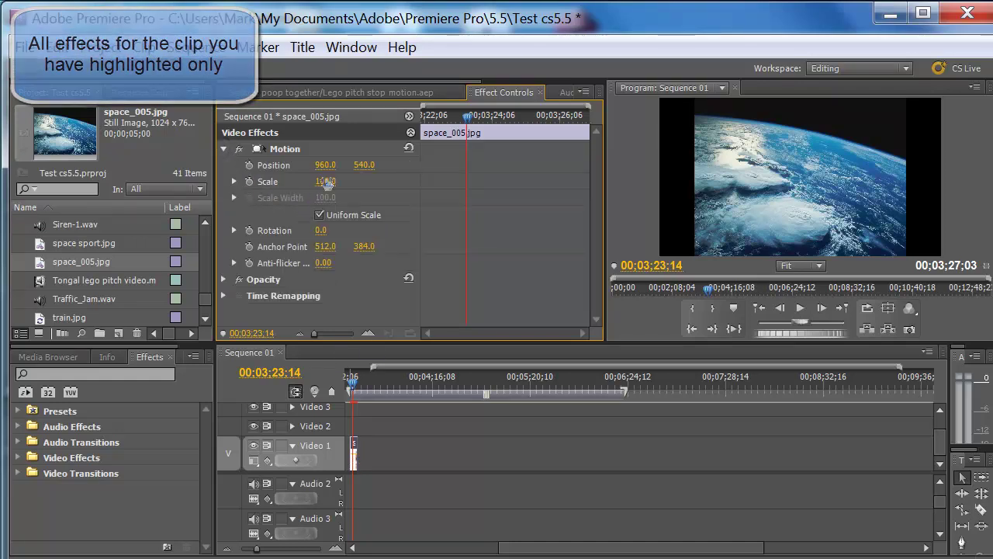
left_click_drag(322, 181, 350, 166)
key("ctrl+z")
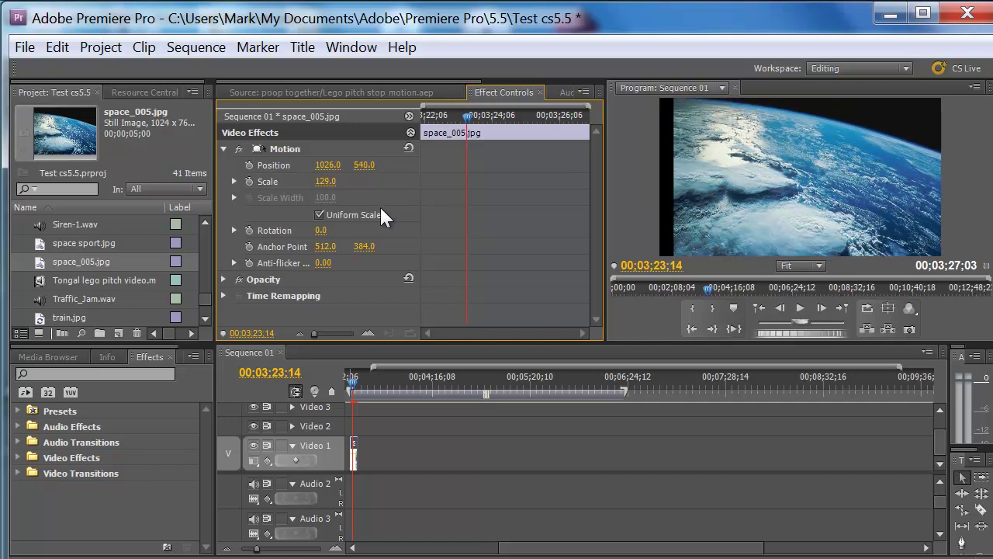
key("ctrl+z")
key("ctrl+z")
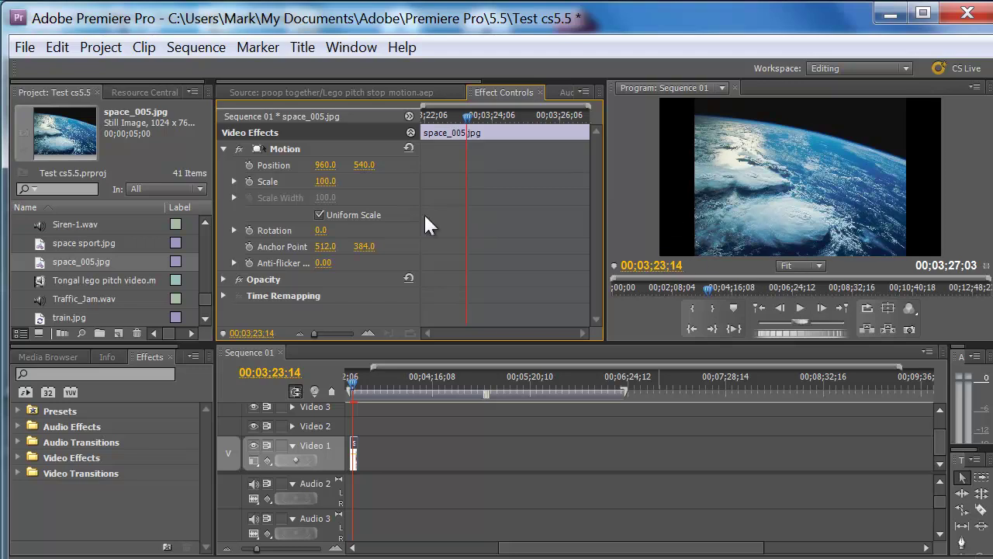
Raise space_005.jpg's Scale to 135.0, with Position staying at 960.0, 540.0.
left_click_drag(324, 181, 358, 183)
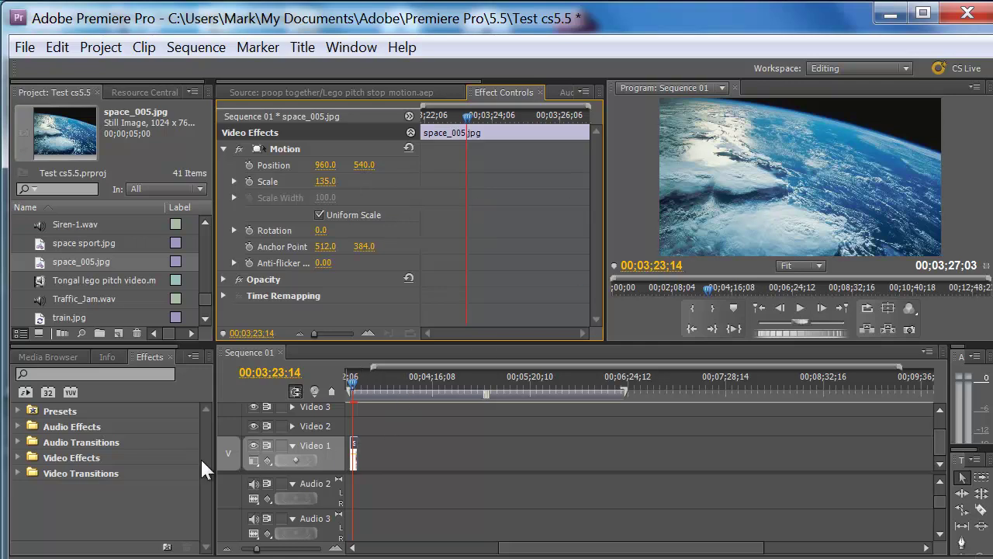
left_click(16, 466)
left_click(16, 465)
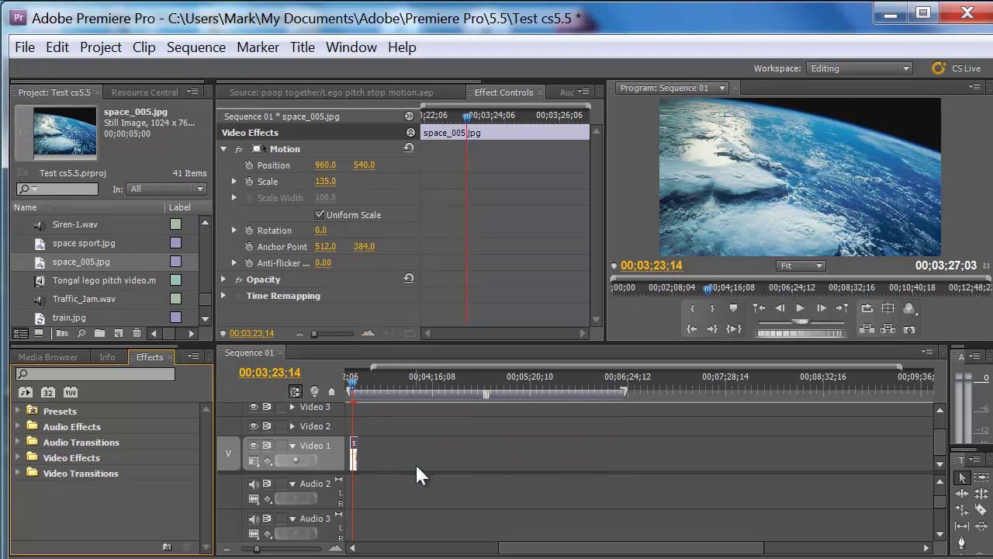
mouse_move(350, 384)
left_mouse_down()
mouse_move(371, 395)
mouse_move(350, 399)
left_mouse_up()
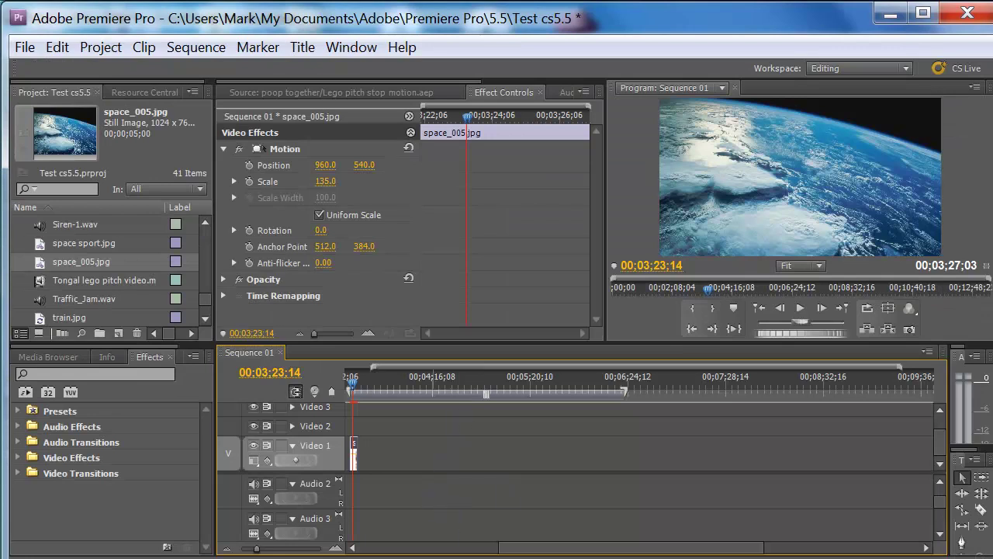
Create a new Default Roll title, accepting the default settings and the name Title 01.
left_click(299, 48)
mouse_move(433, 75)
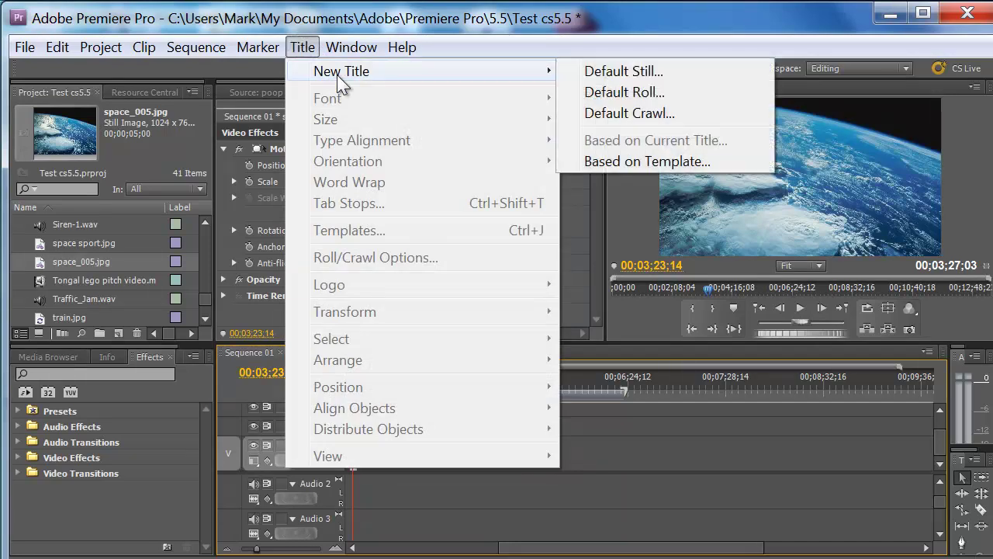
left_click(625, 90)
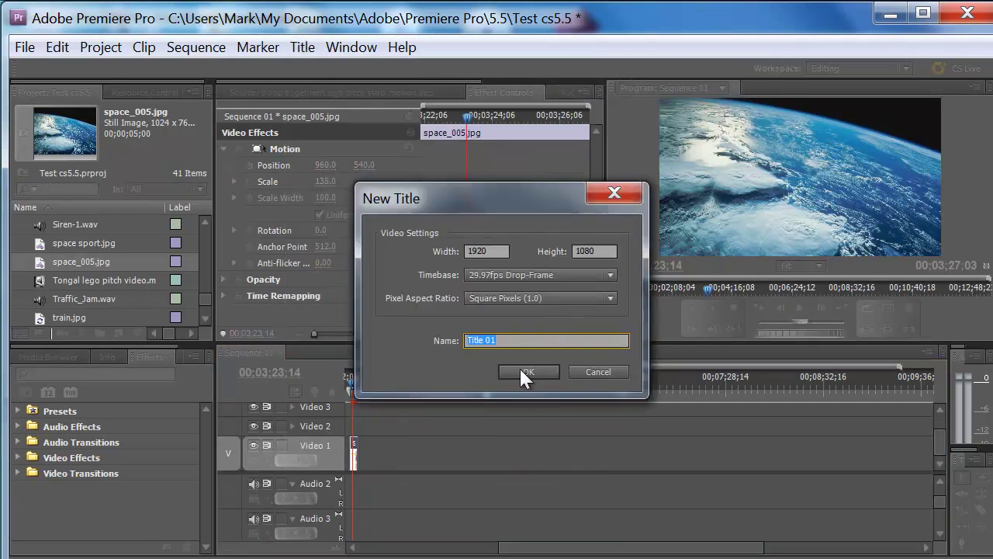
left_click(526, 373)
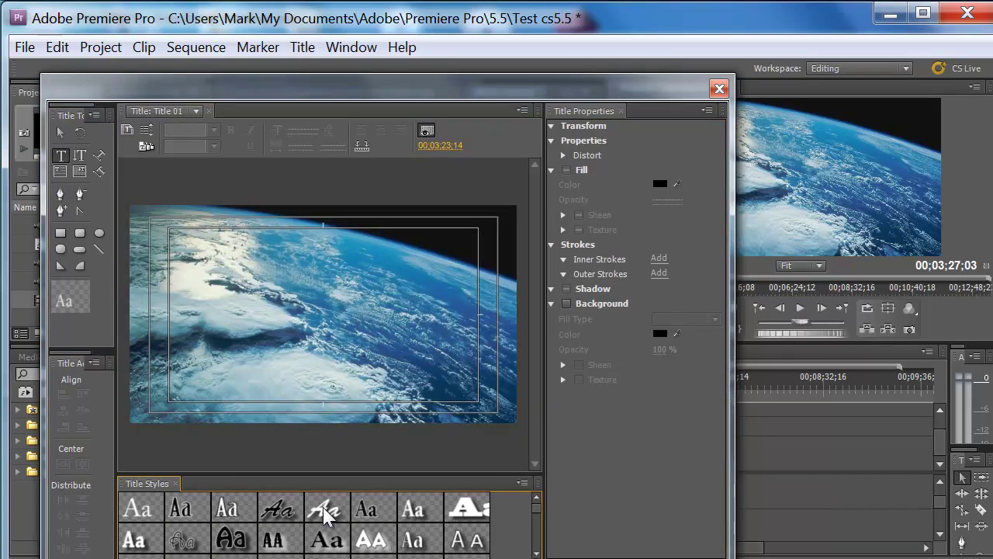
Type 'Wdfd' in the white Brush Script style at size 75, then close the Titler.
left_click(325, 509)
left_click(299, 321)
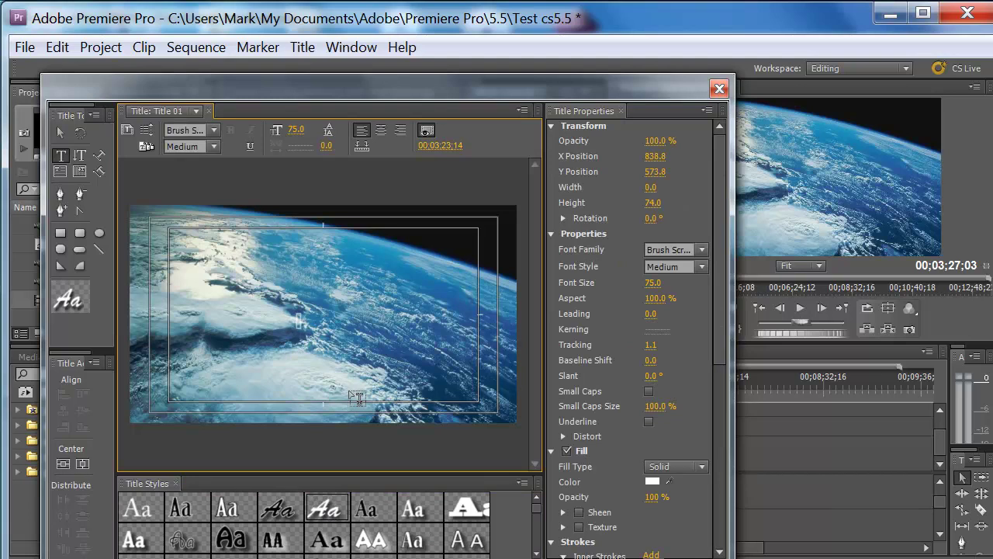
type("Wdfd")
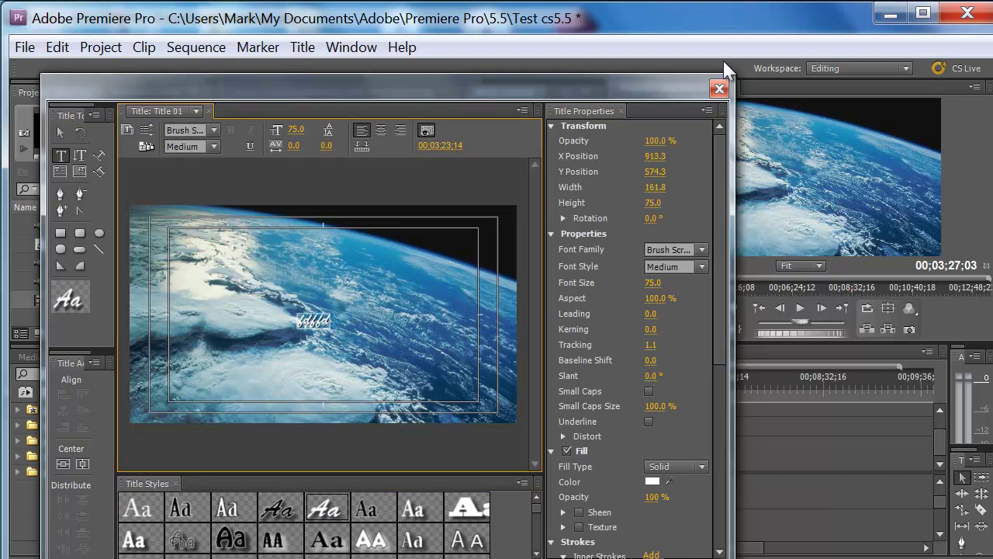
left_click(719, 89)
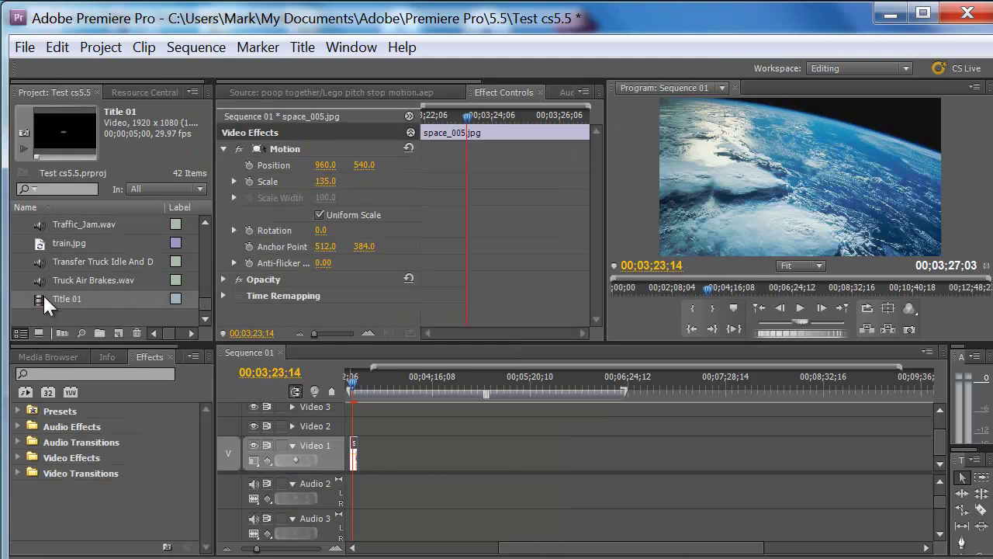
Try placing Title 01 above the photo, undo that, then delete Title 01 from the project.
left_click_drag(40, 294, 396, 426)
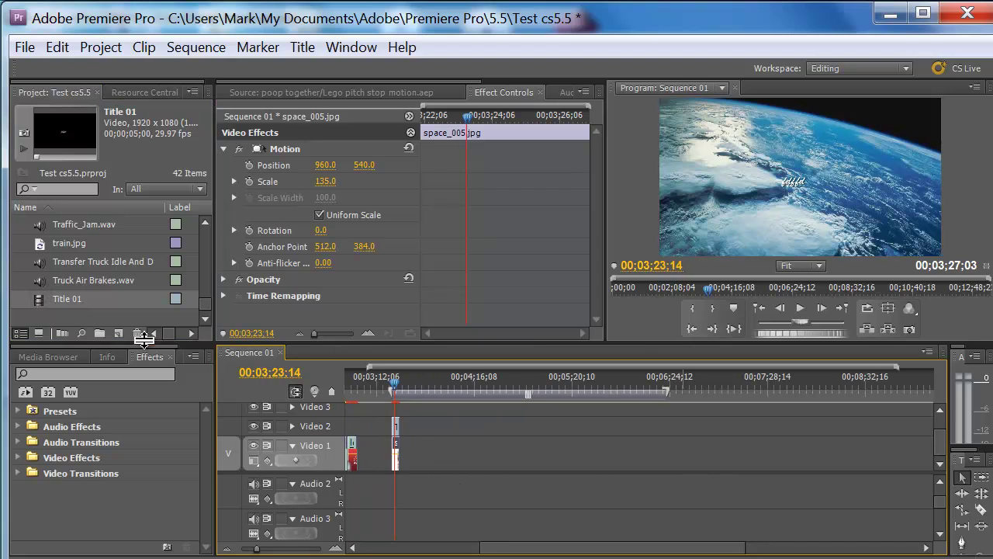
key("ctrl+z")
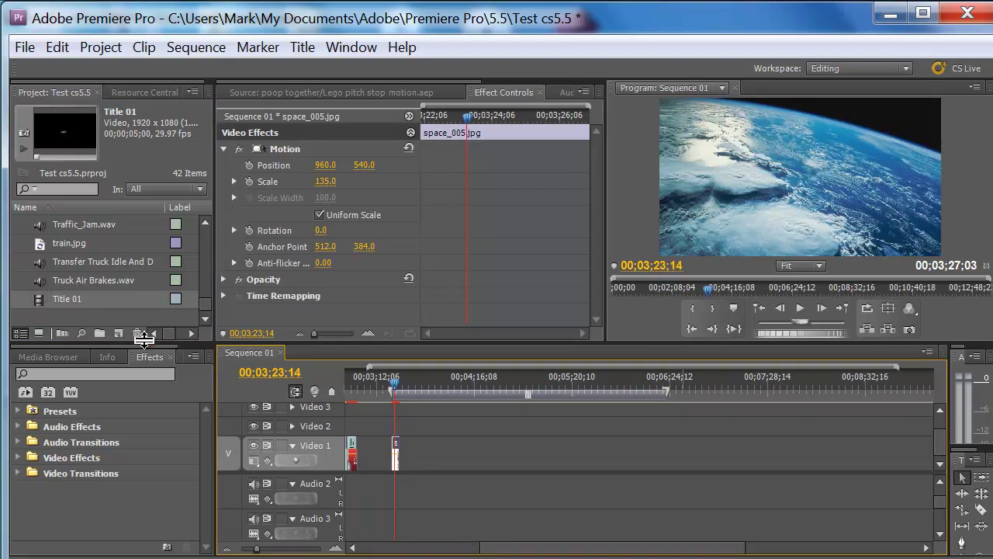
left_click(48, 298)
key("Delete")
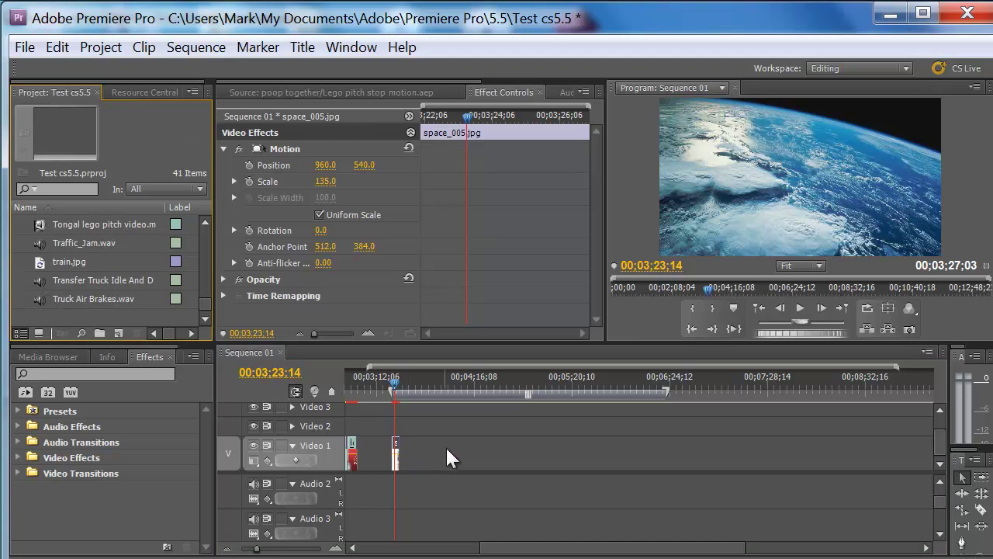
left_click_drag(538, 545, 562, 548)
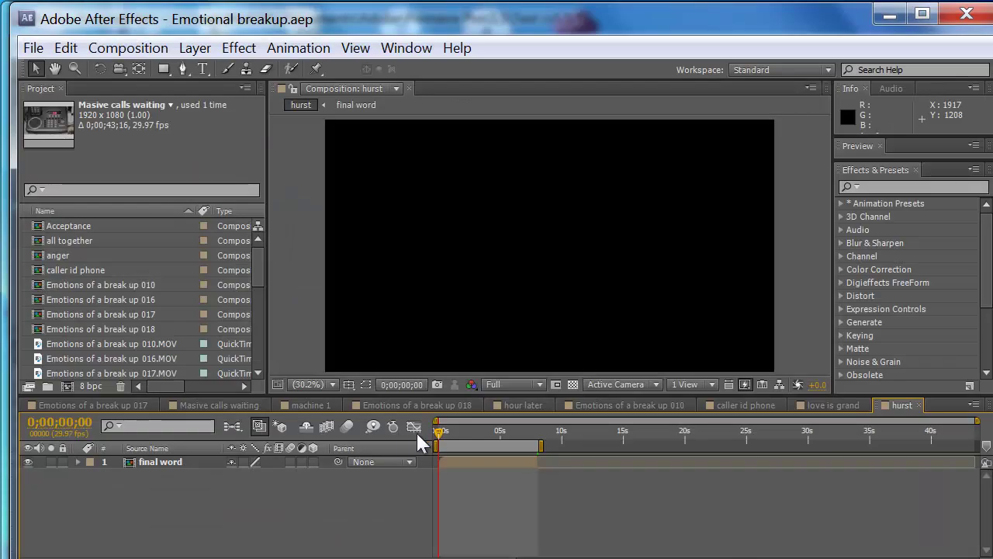
Scrub the hurst composition forward until the white word 'Hurts' shows.
left_click_drag(439, 430, 462, 437)
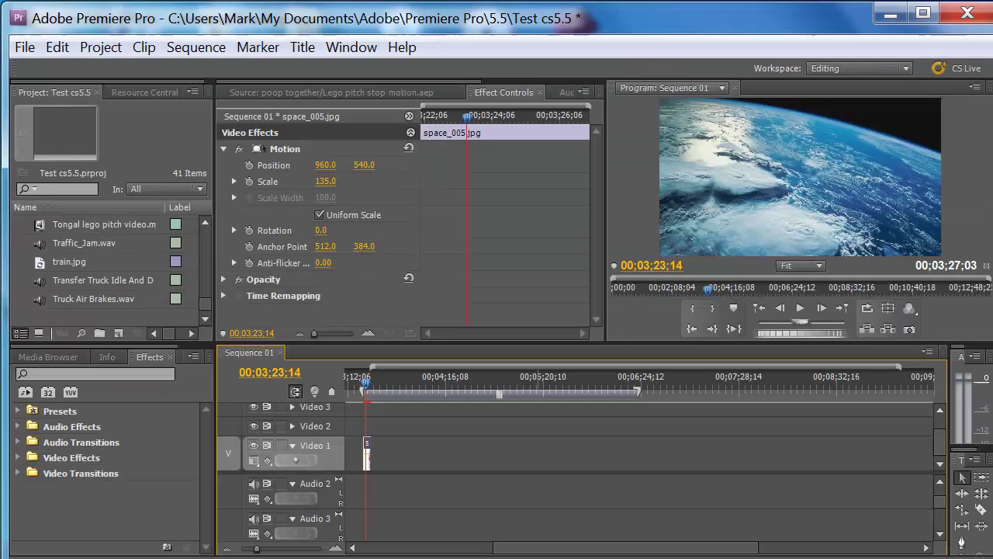
Import Emotional breakup.aep from Pictures > CS5.5 Finished Videos.
left_click(25, 47)
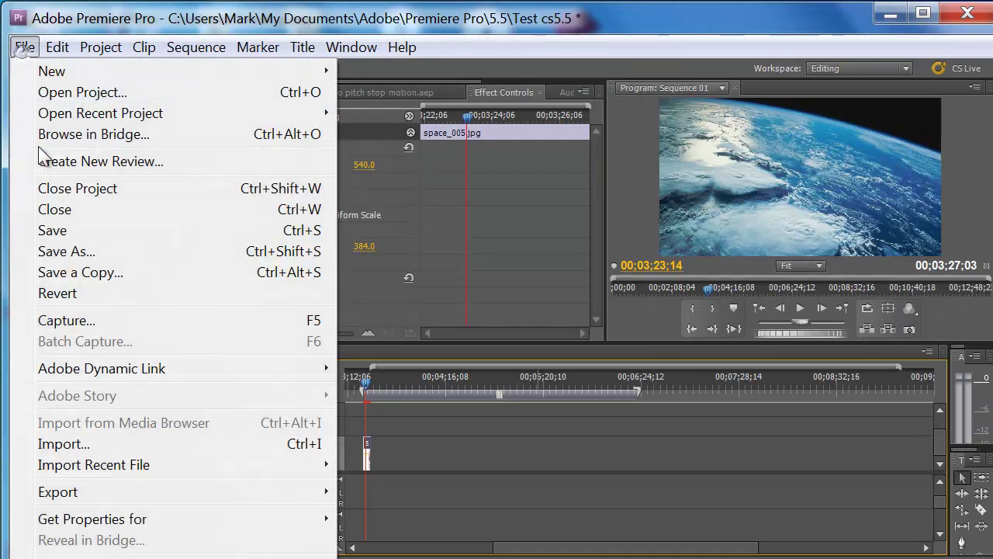
left_click(62, 443)
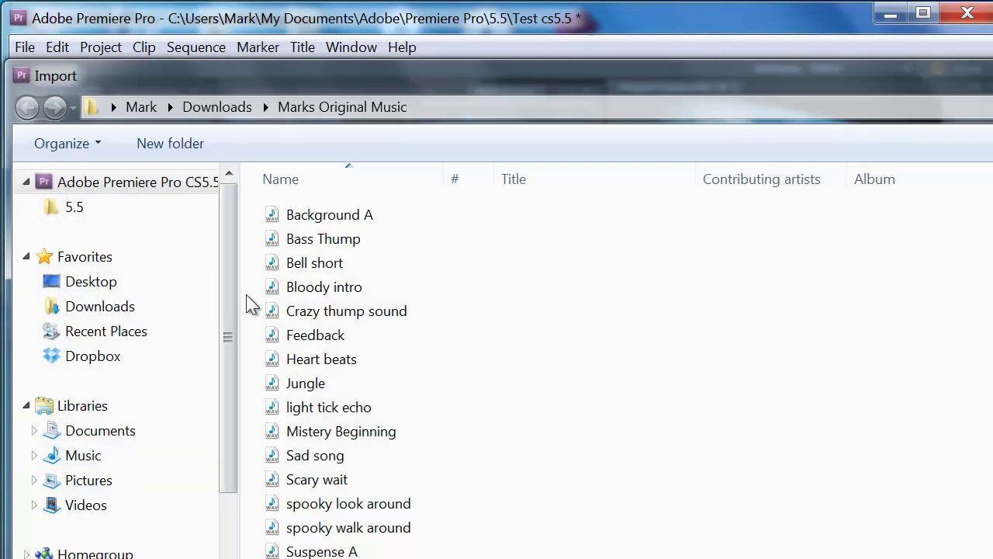
left_click(120, 484)
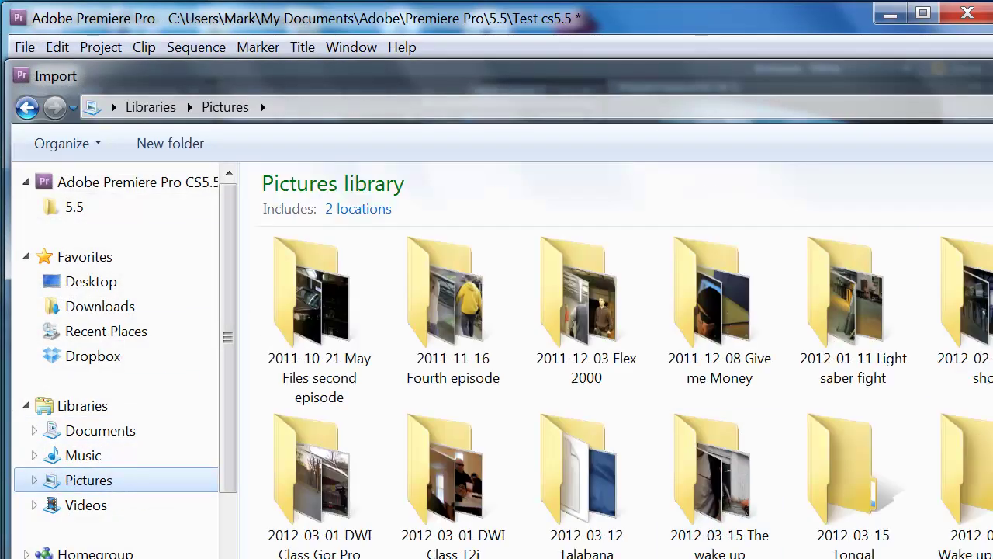
scroll(613, 388, "down", 2)
scroll(613, 388, "down", 3)
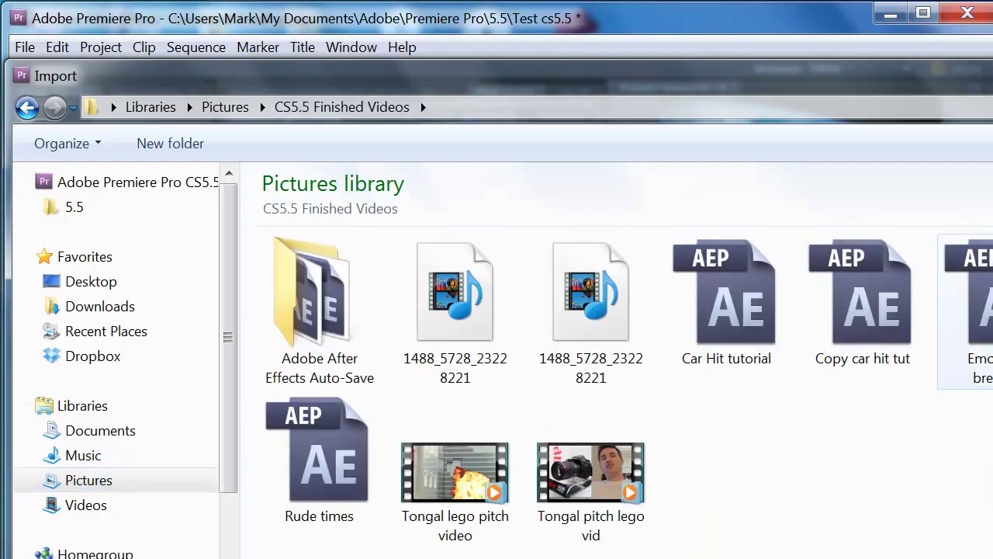
left_click(966, 310)
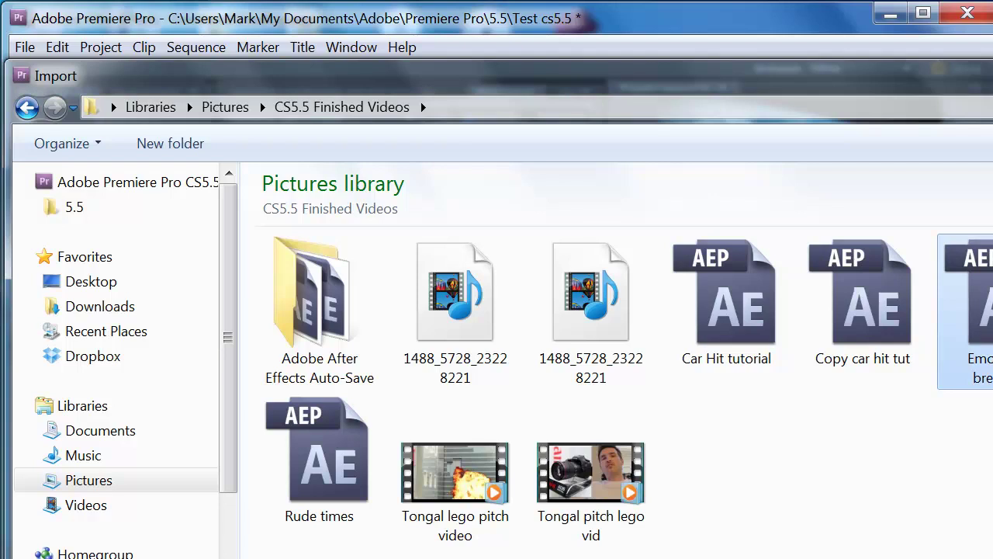
key("Return")
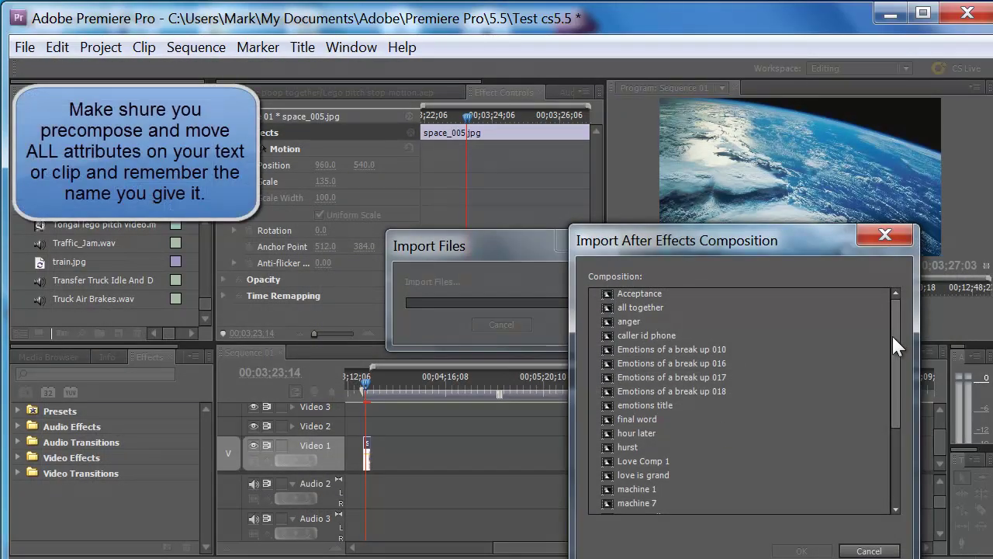
Choose the final word composition from the project and confirm the import.
left_click_drag(892, 334, 885, 453)
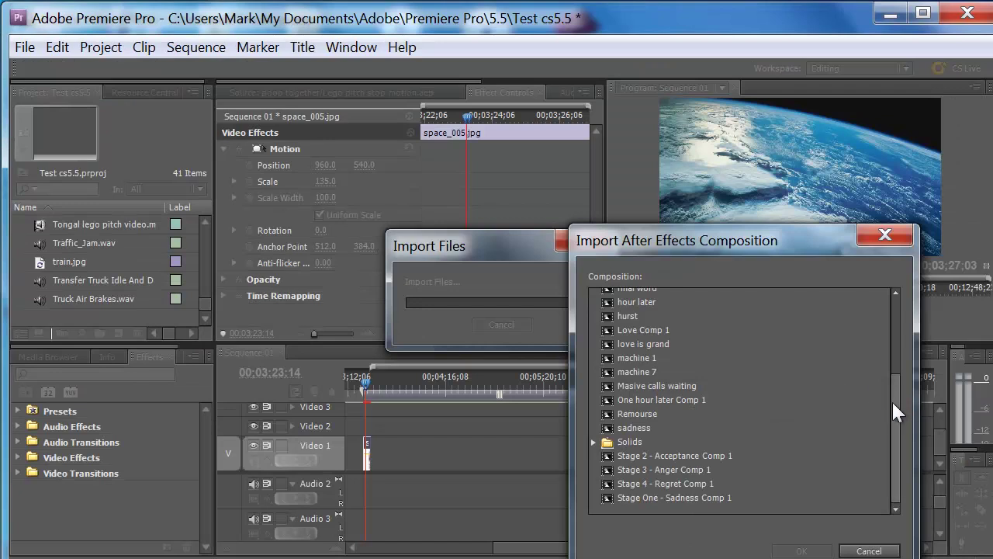
left_click_drag(892, 402, 889, 323)
left_click(609, 421)
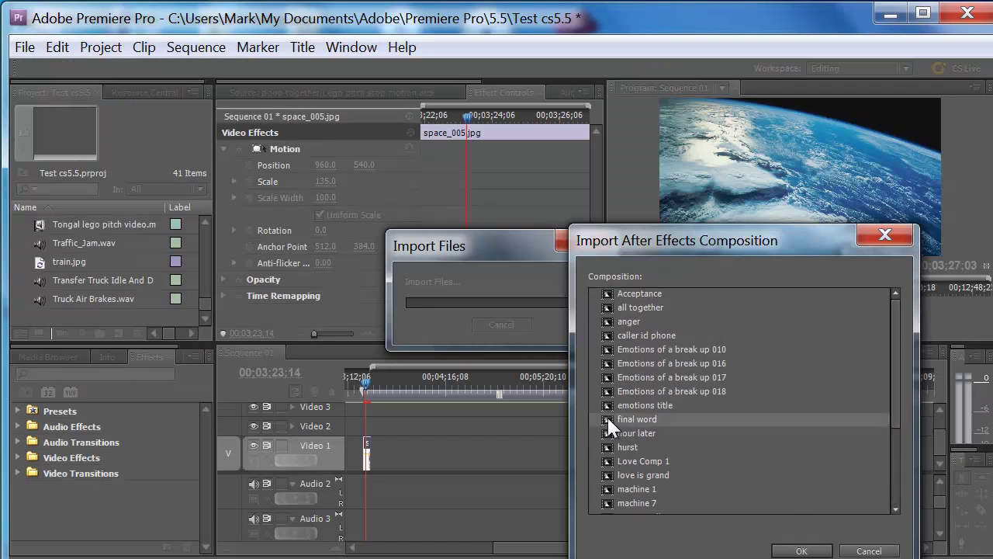
left_click(801, 550)
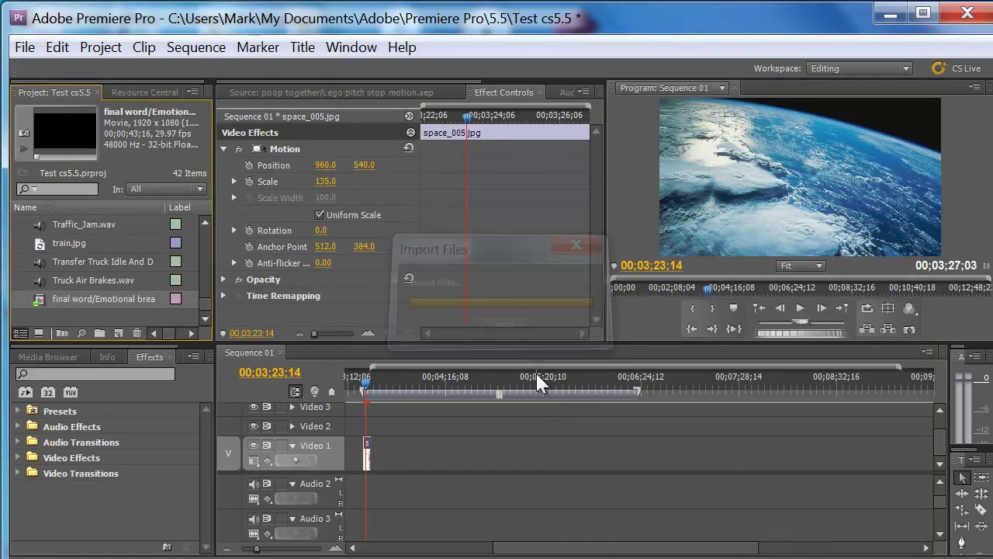
Set an out point at 05;19 on final word, put its video on Video 2, and play it.
double_click(173, 296)
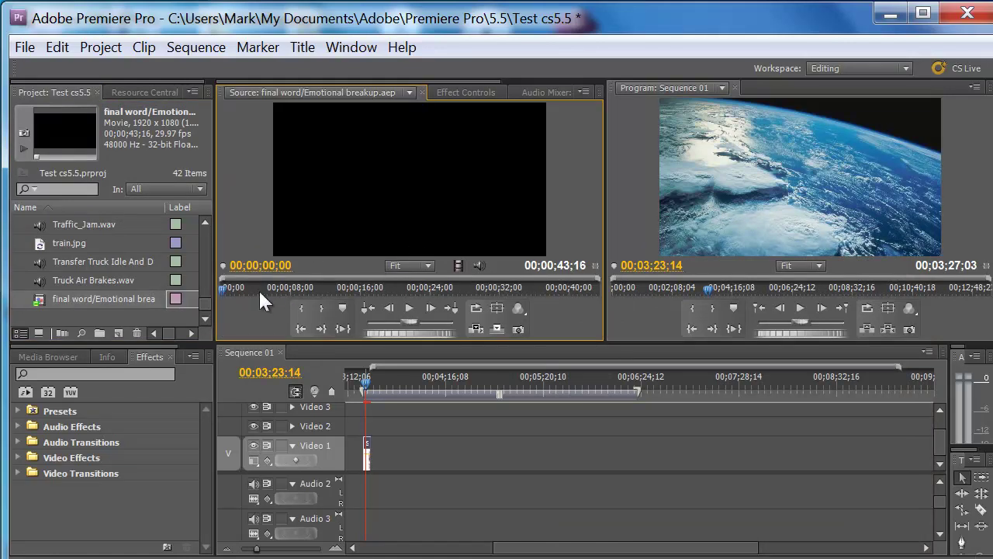
left_click(259, 288)
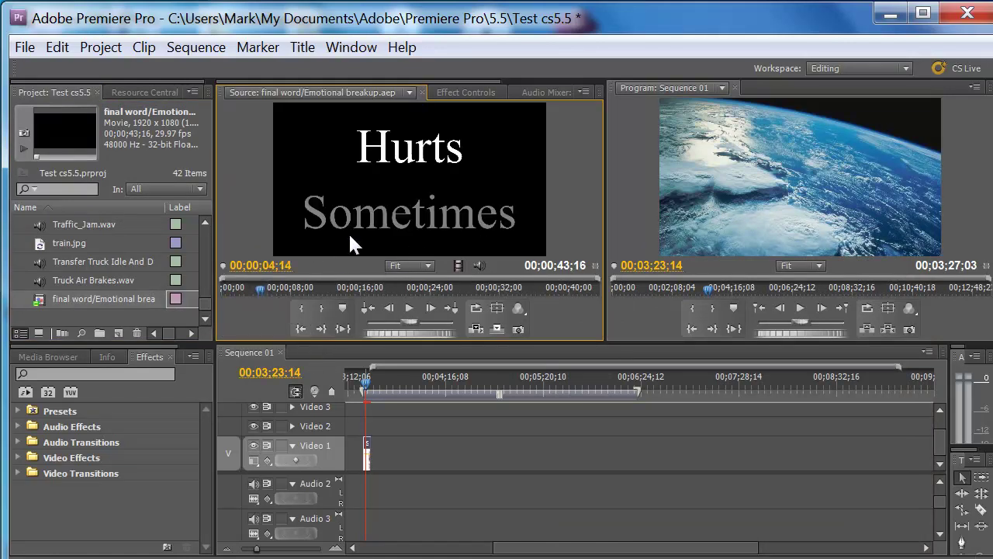
left_click(269, 291)
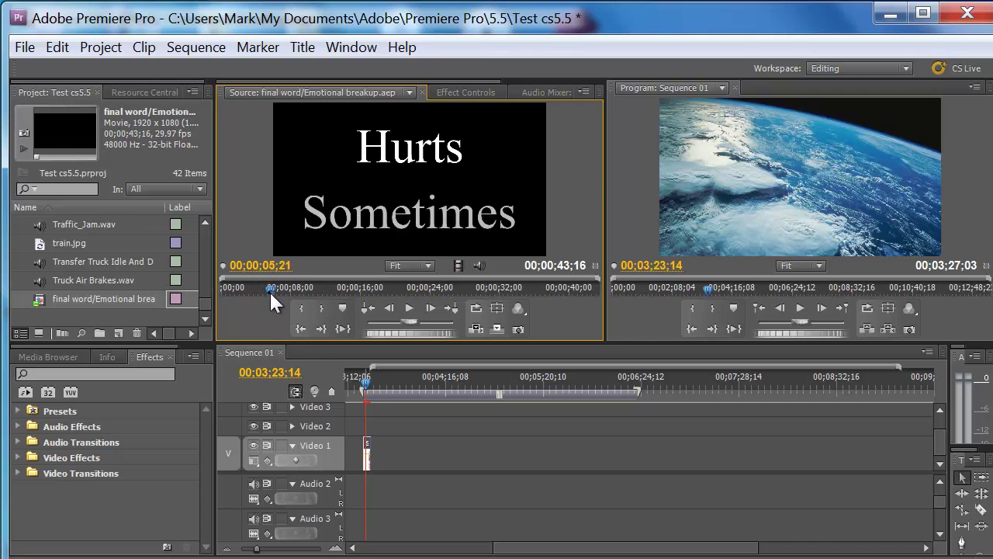
left_click(322, 308)
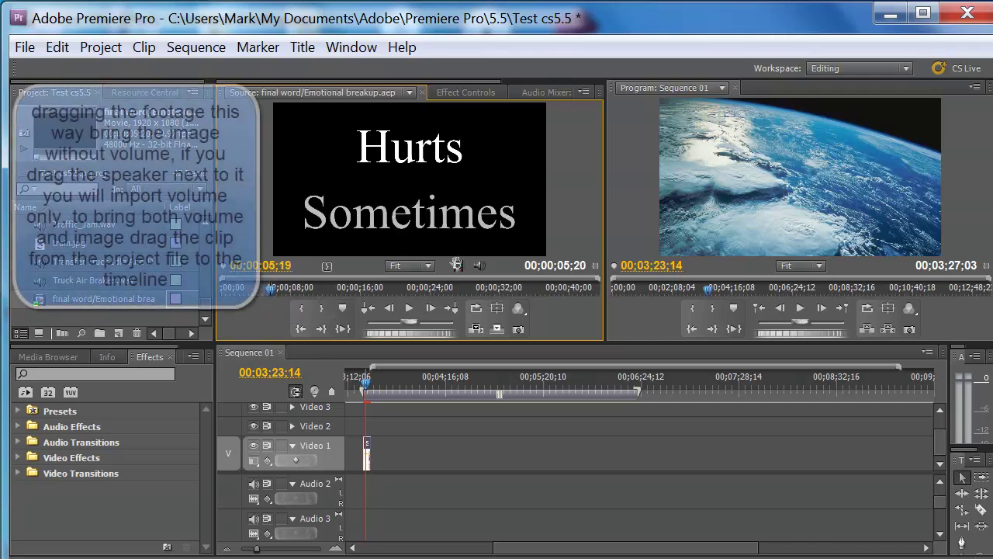
left_click_drag(458, 266, 367, 423)
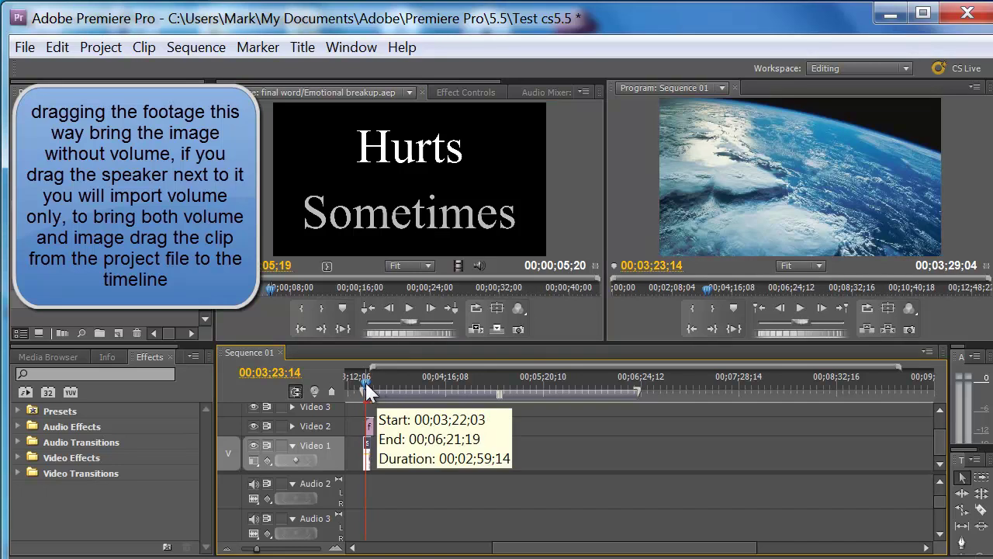
key("space")
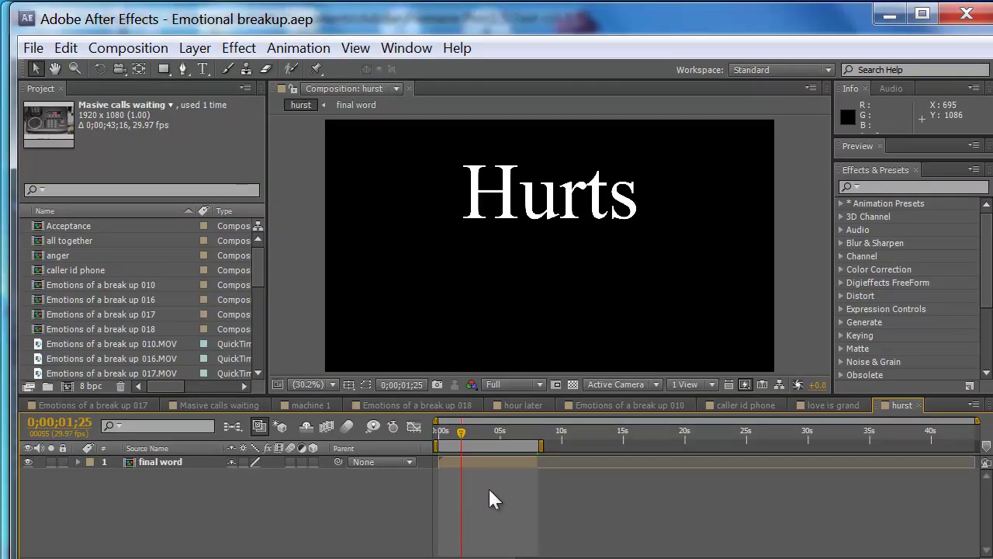
Inspect the hurst composition's layer-area context menu and the Layer menu, then dismiss them.
right_click(384, 480)
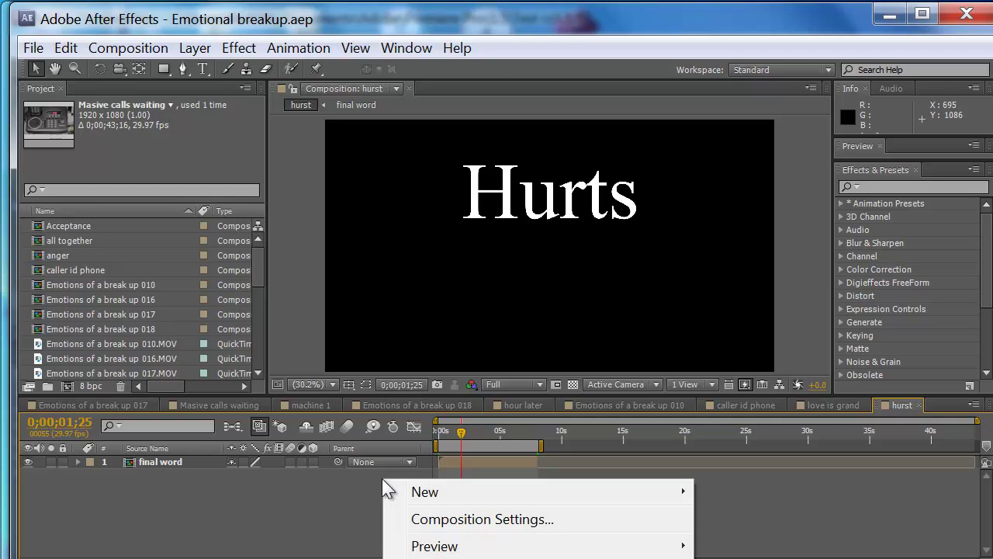
mouse_move(414, 495)
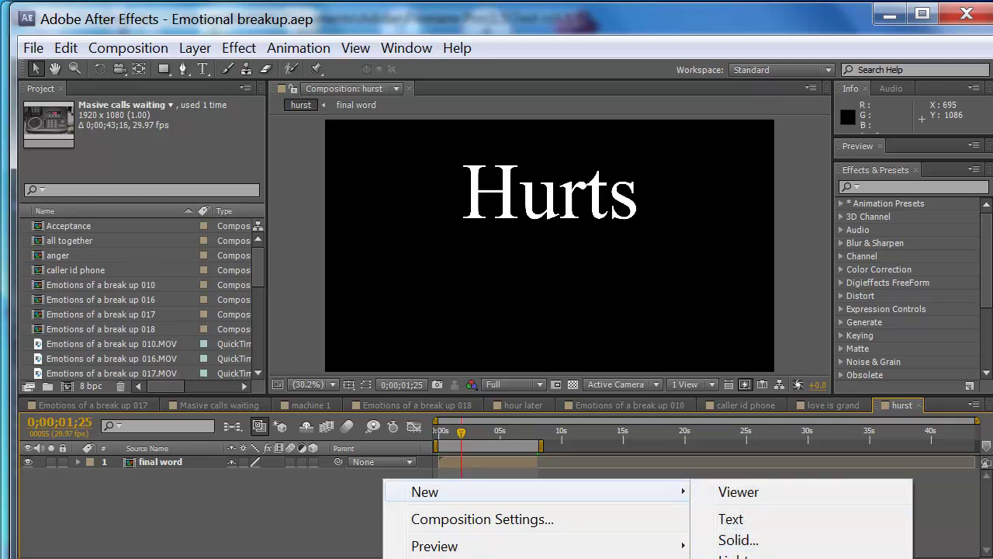
left_click(195, 49)
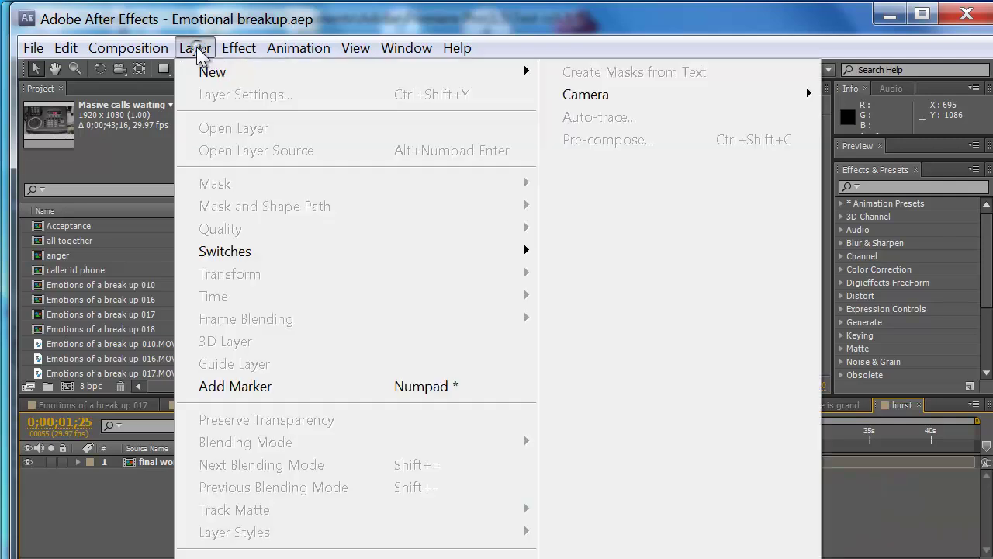
mouse_move(218, 78)
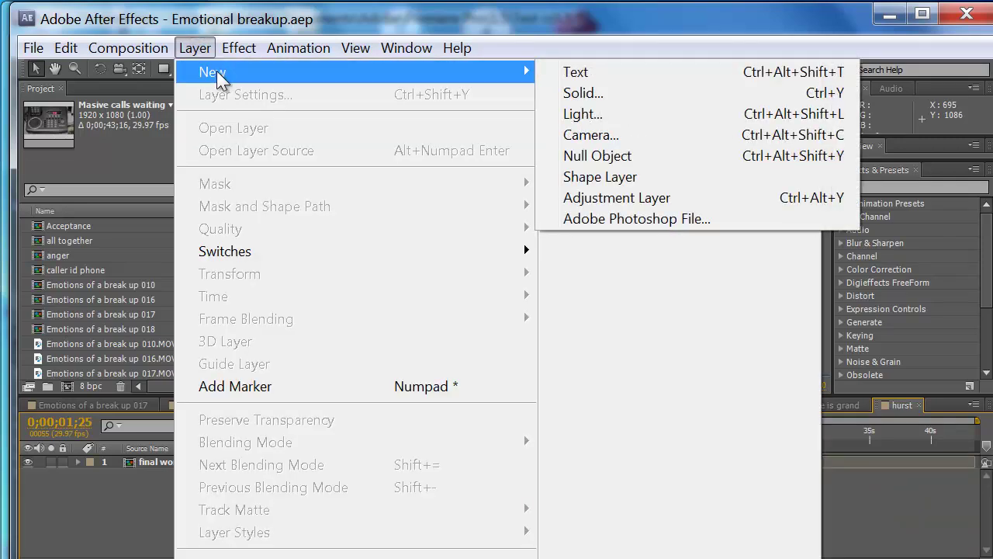
left_click(94, 516)
Inspect the context menus for the final word layer and the composition in the viewer and layer area.
right_click(370, 495)
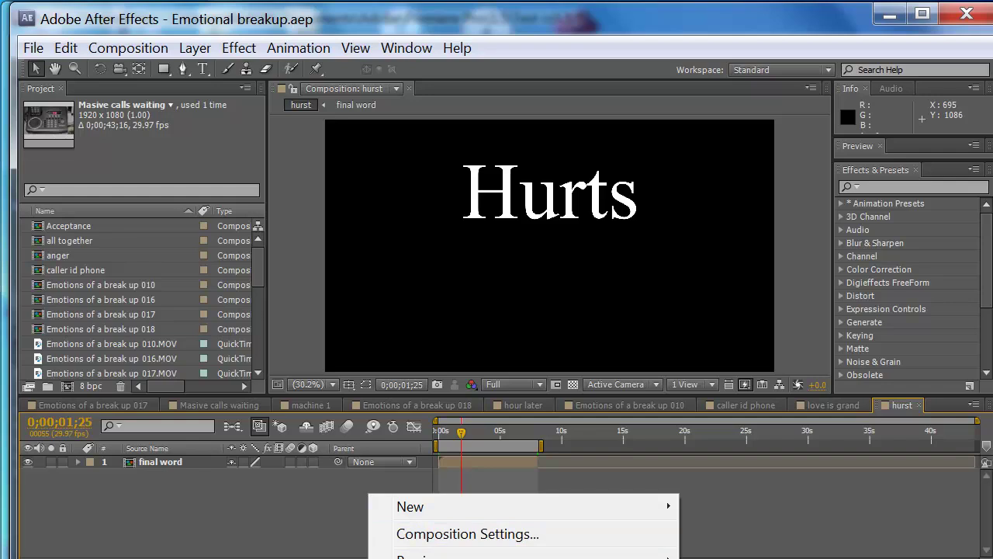
right_click(421, 318)
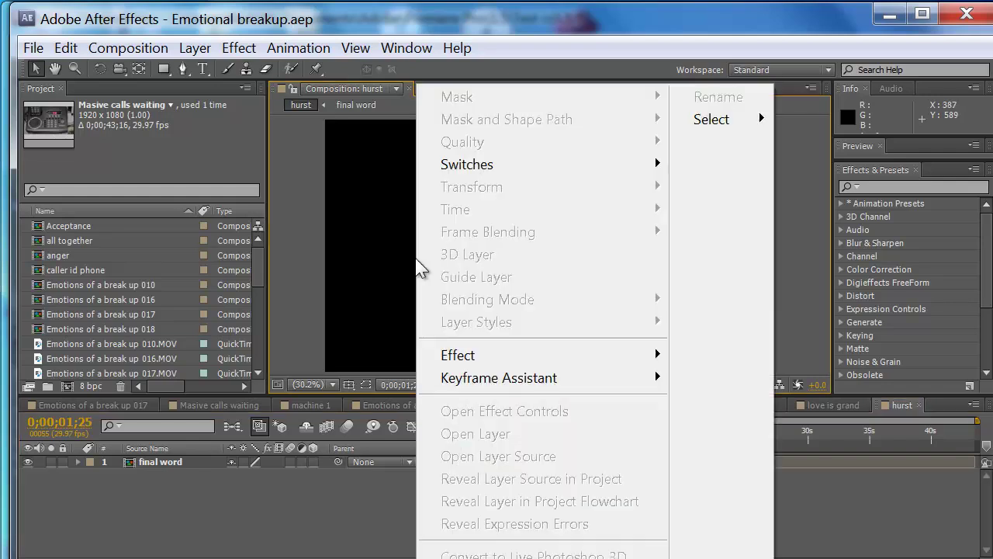
right_click(315, 247)
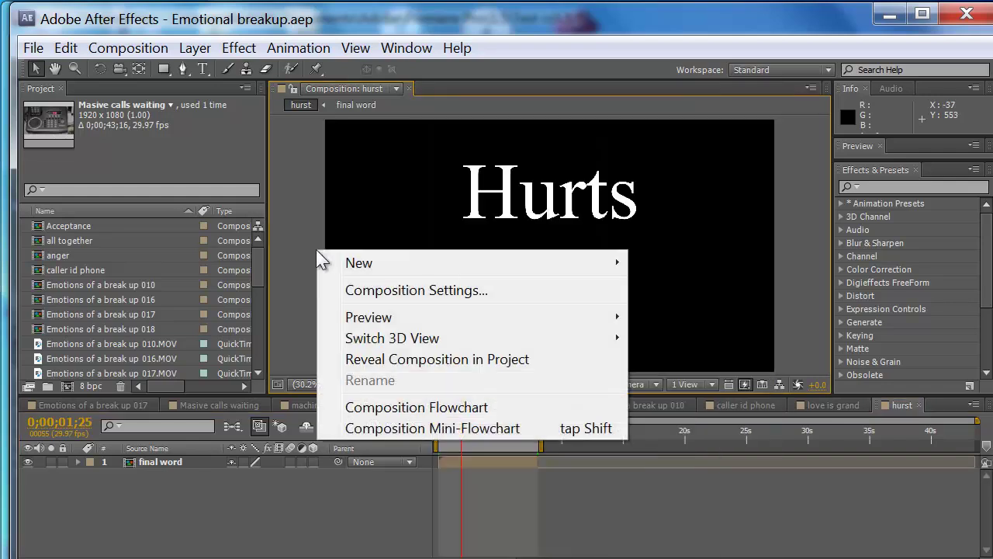
right_click(374, 218)
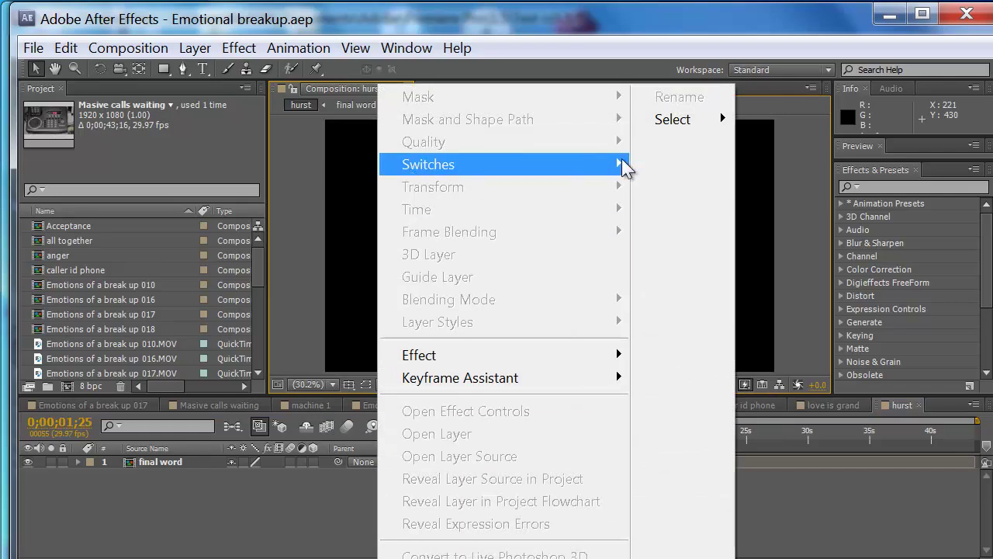
right_click(288, 269)
right_click(261, 501)
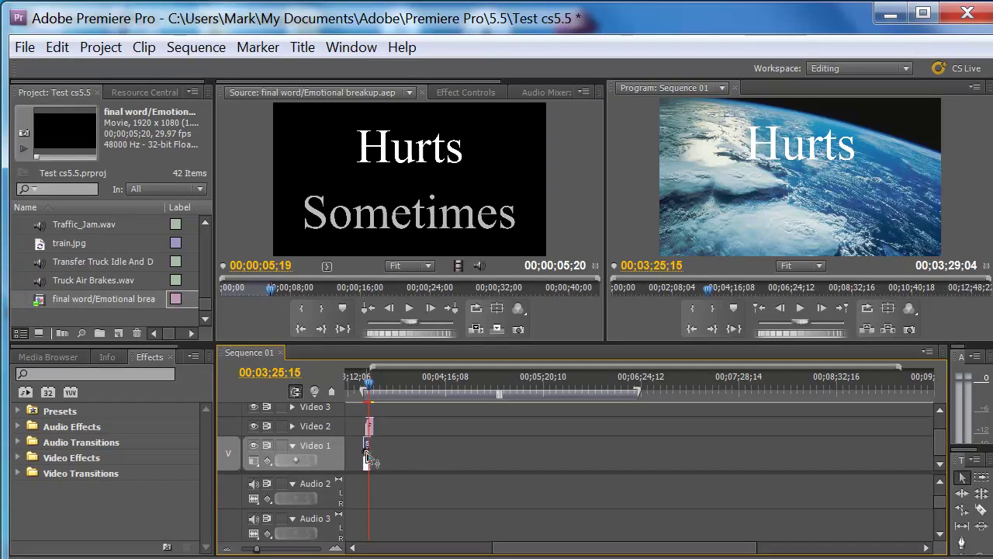
Show space_005.jpg's Effect Controls and step the playhead to 00;03;24;24.
left_click(465, 93)
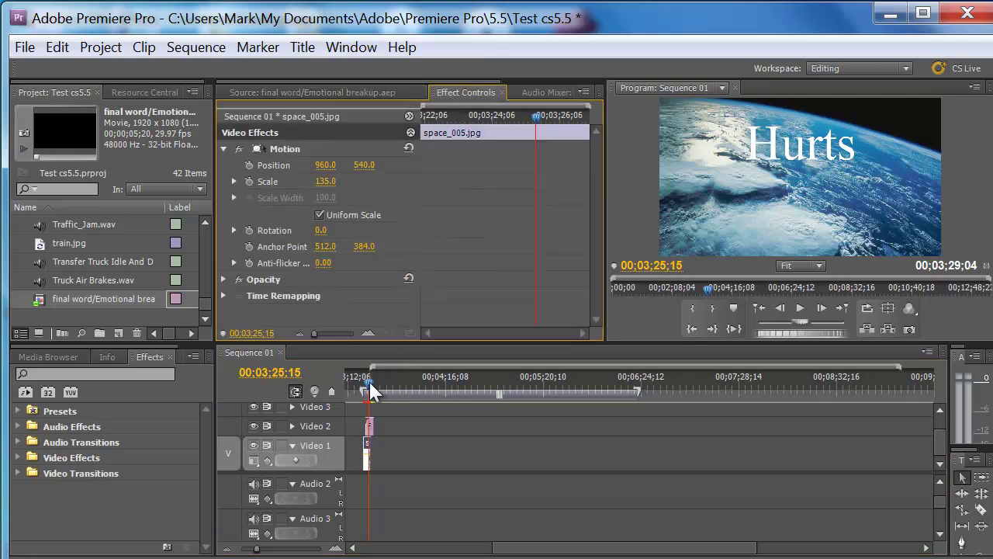
left_click_drag(369, 380, 368, 383)
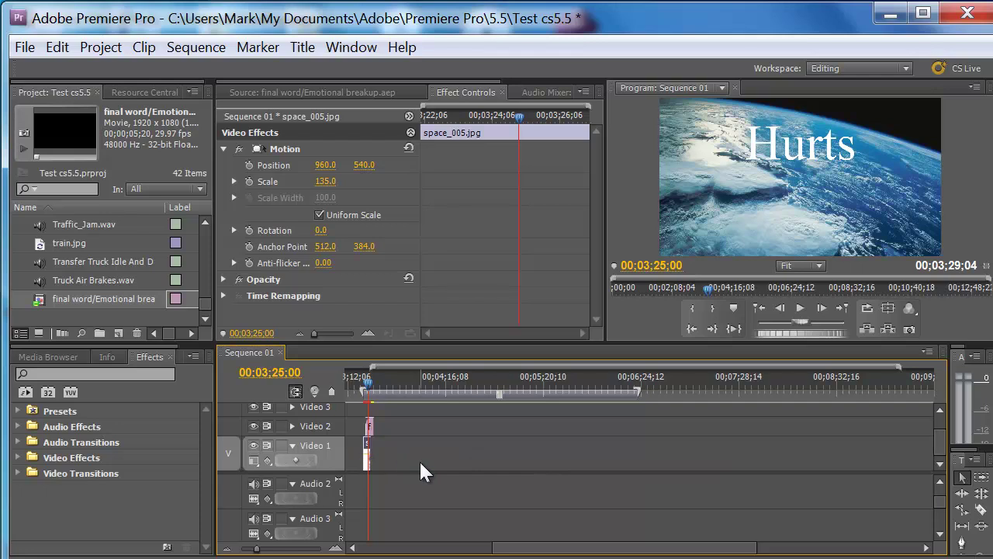
key("Left")
key("Left")
key("Left")
key("Left")
key("Left")
key("Left")
key("Left")
key("Left")
key("Right")
key("Right")
key("Right")
key("Left")
scroll(419, 459, "up", 5)
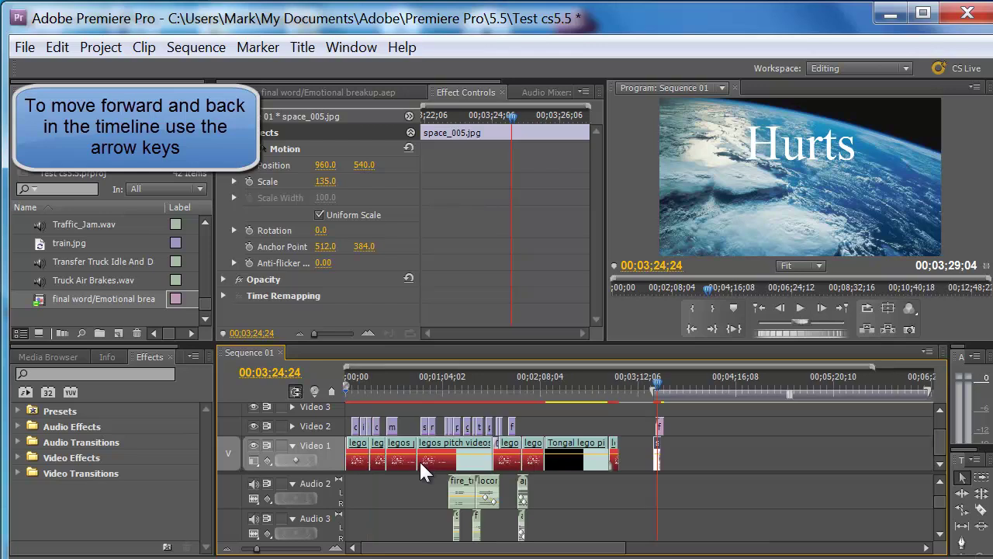
scroll(419, 459, "down", 5)
scroll(419, 460, "up", 5)
scroll(418, 459, "down", 5)
scroll(419, 459, "up", 5)
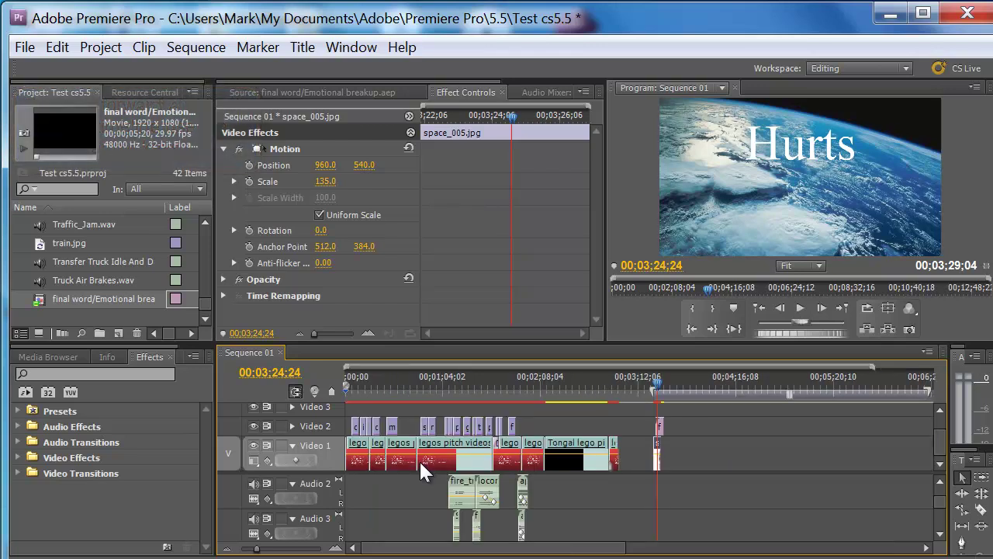
scroll(419, 460, "down", 5)
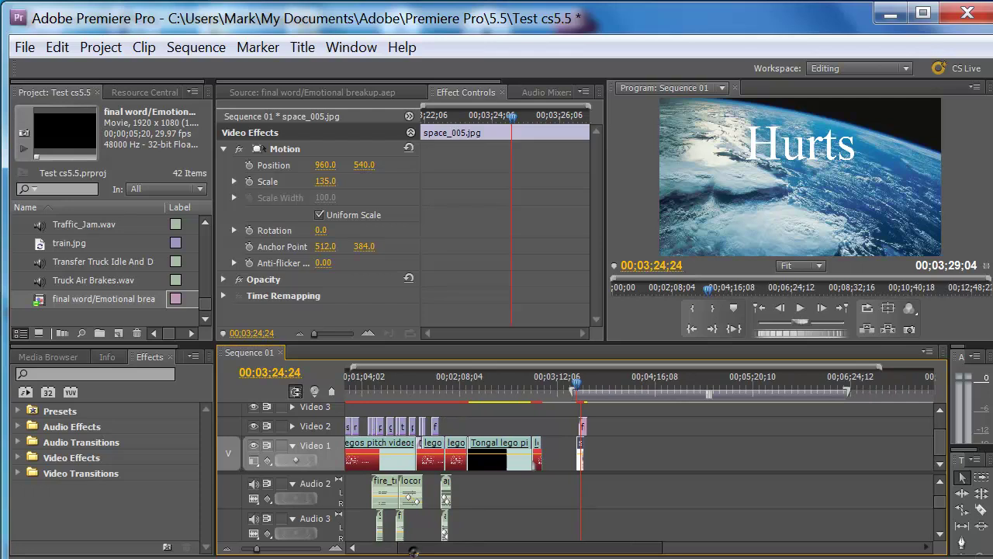
Keyframe space_005.jpg's Scale at 135.0 on its first frame and 228.0 at 00;03;25;00.
left_click(365, 377)
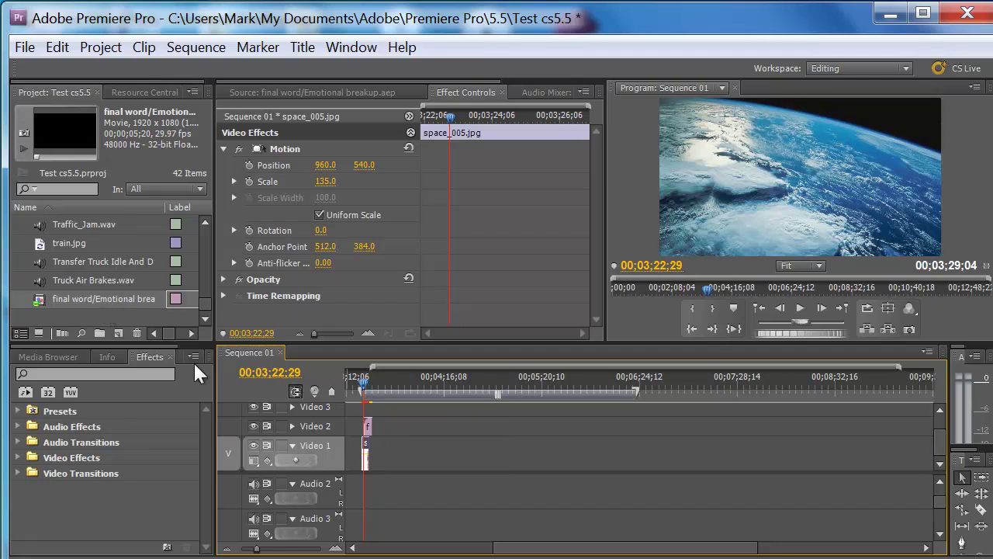
left_click_drag(205, 296, 199, 289)
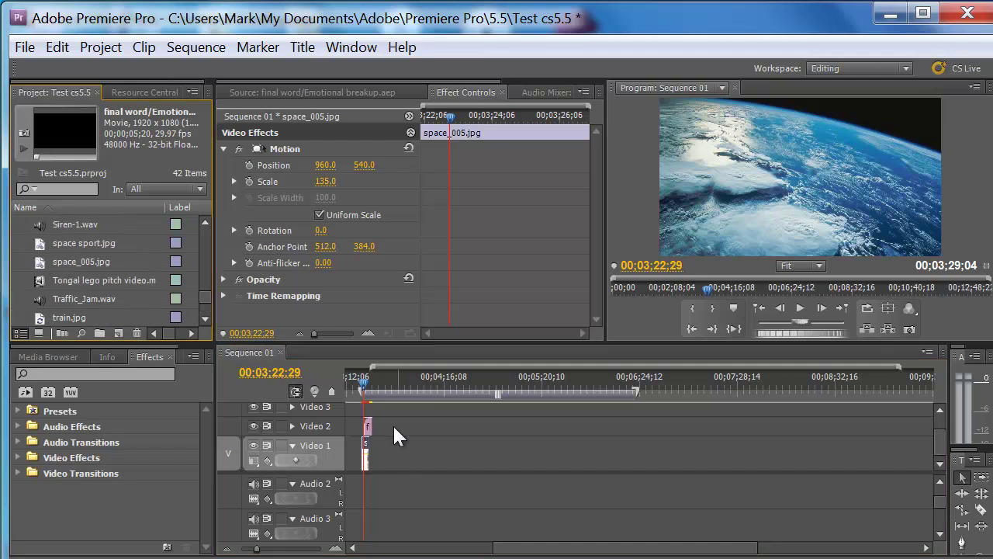
left_click_drag(360, 380, 362, 382)
key("Left")
key("Left")
key("Left")
key("Left")
key("Left")
key("Left")
key("Left")
key("Left")
key("Left")
key("Left")
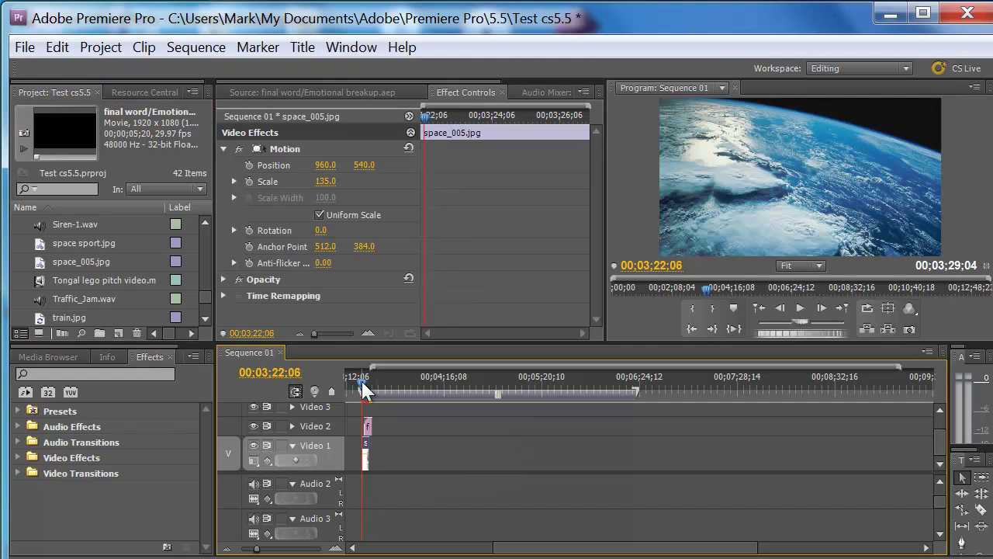
key("Left")
key("Left")
key("Right")
key("Right")
left_click(245, 180)
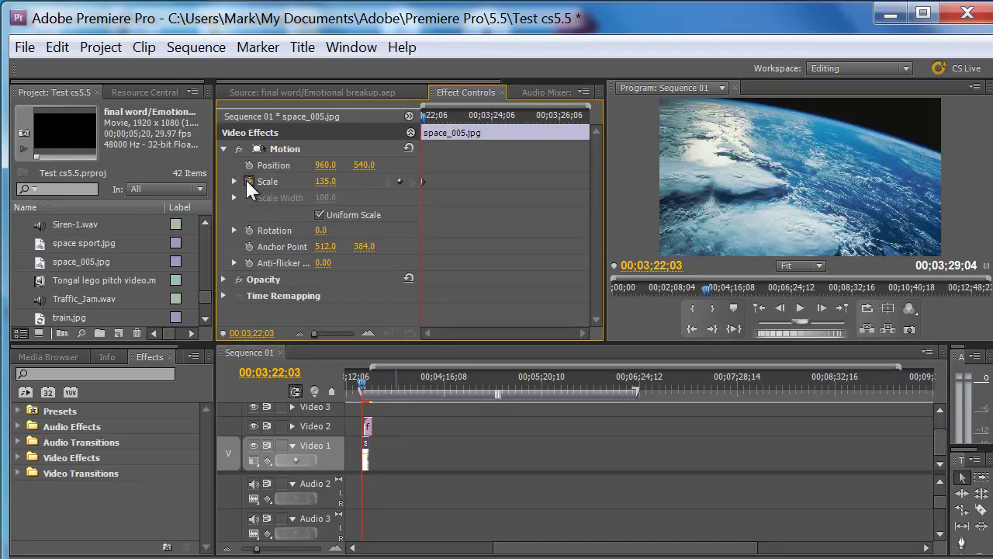
left_click(366, 384)
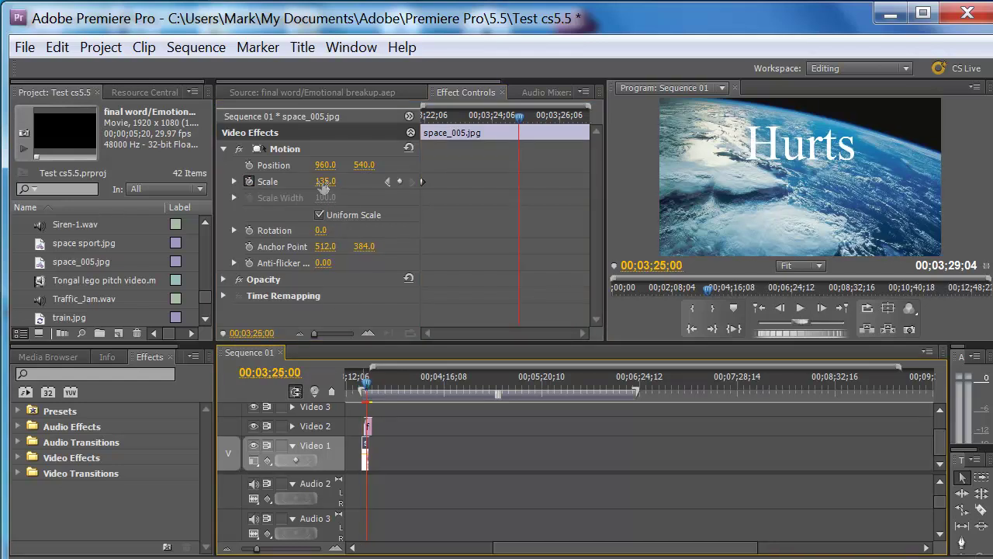
left_click_drag(325, 188, 404, 199)
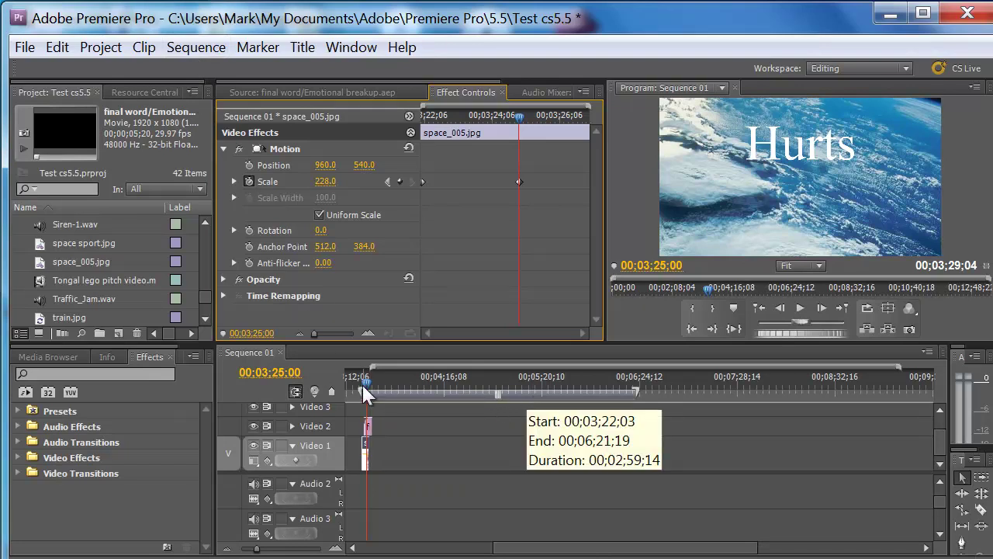
Render effects in the work area, then play the earth zoom from just before the image.
left_click(194, 47)
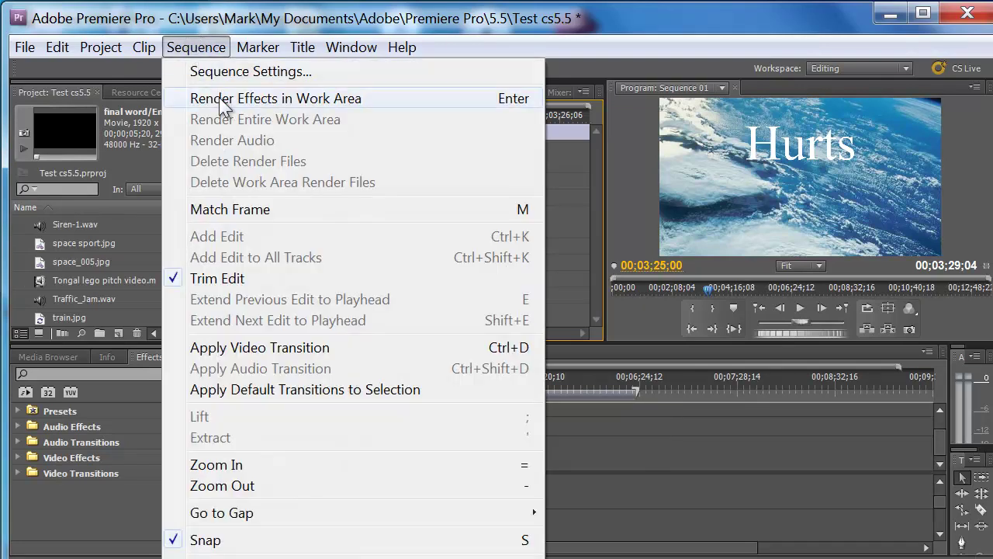
left_click(195, 99)
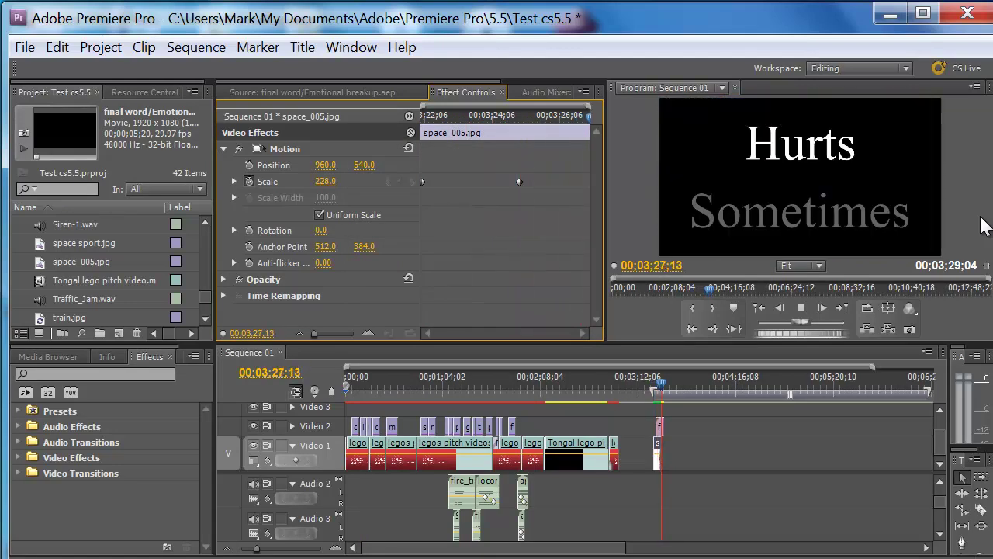
left_click(796, 309)
left_click_drag(661, 385, 652, 384)
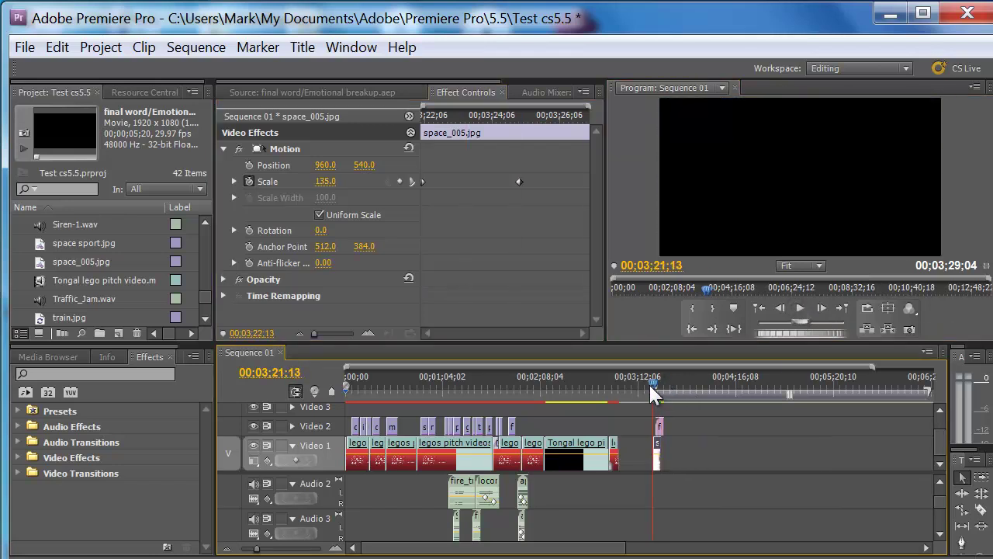
left_click(801, 310)
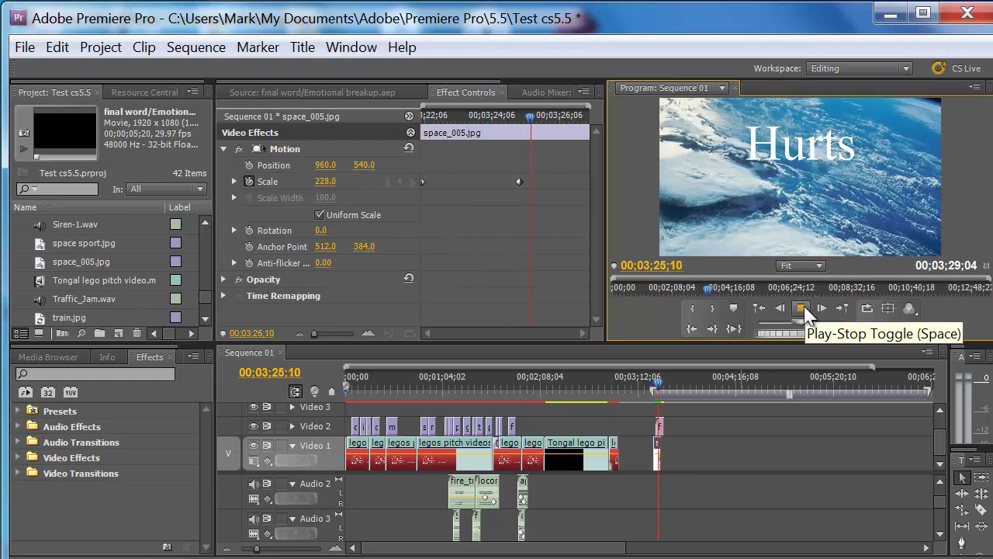
Scrub space_005.jpg's Rotation at 00;03;24;14 under the Hurts title to add rotation keyframes.
left_click(804, 307)
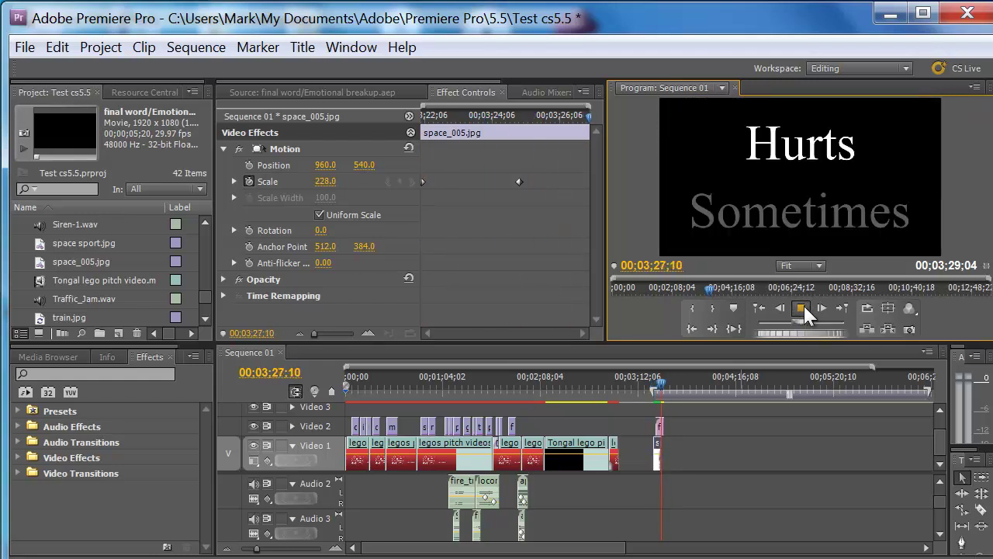
left_click_drag(665, 381, 657, 385)
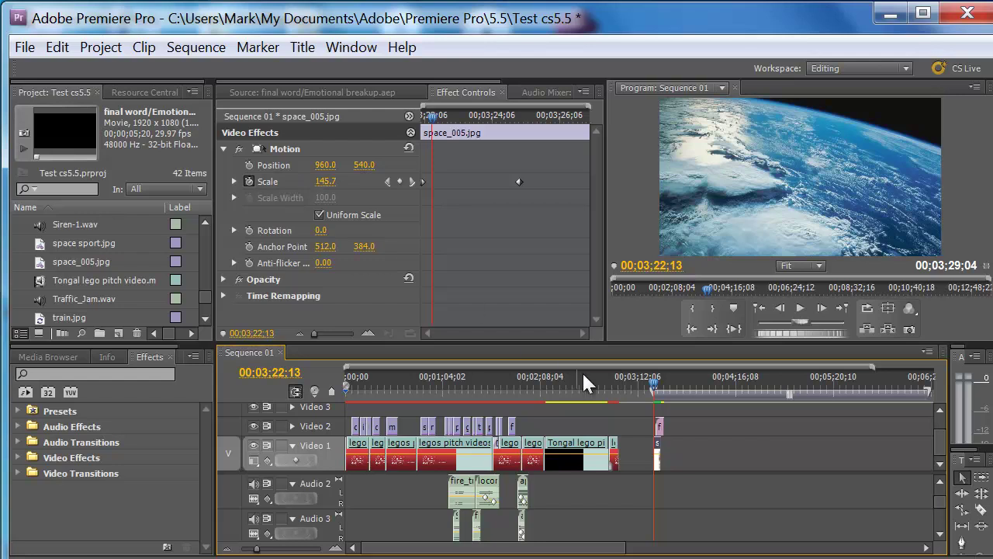
left_click_drag(652, 382, 657, 381)
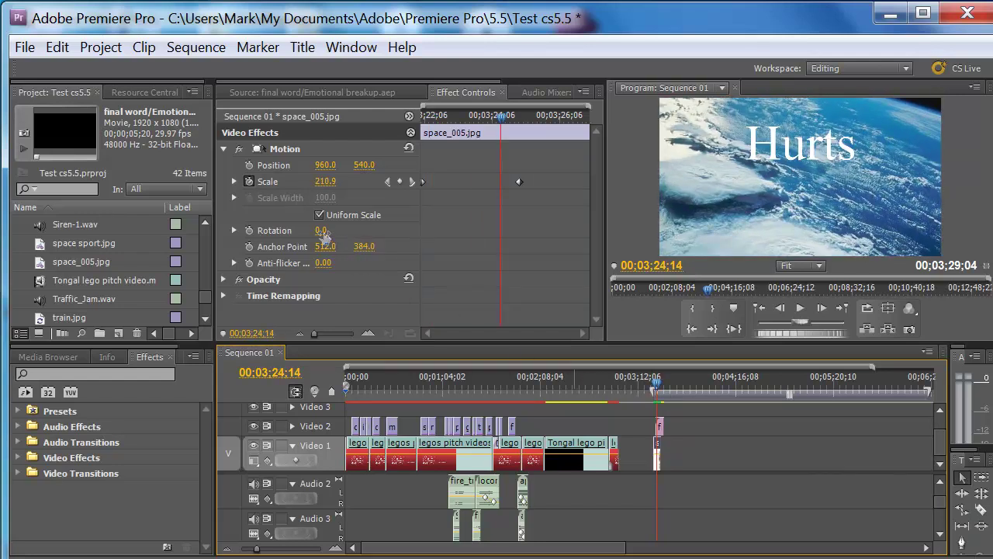
left_click_drag(323, 234, 336, 236)
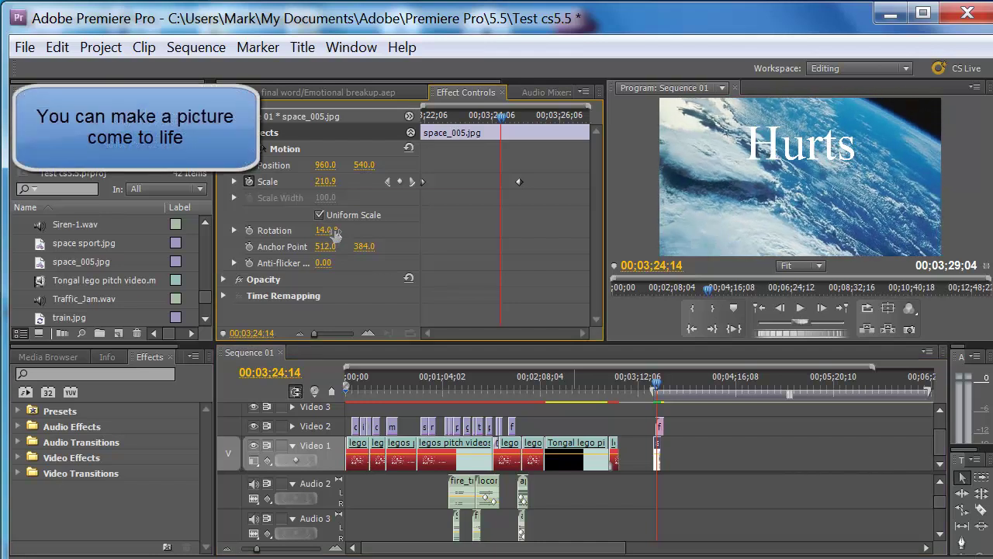
Preview the spinning image, then return to its first frame in the Sequence 01 timeline.
key("space")
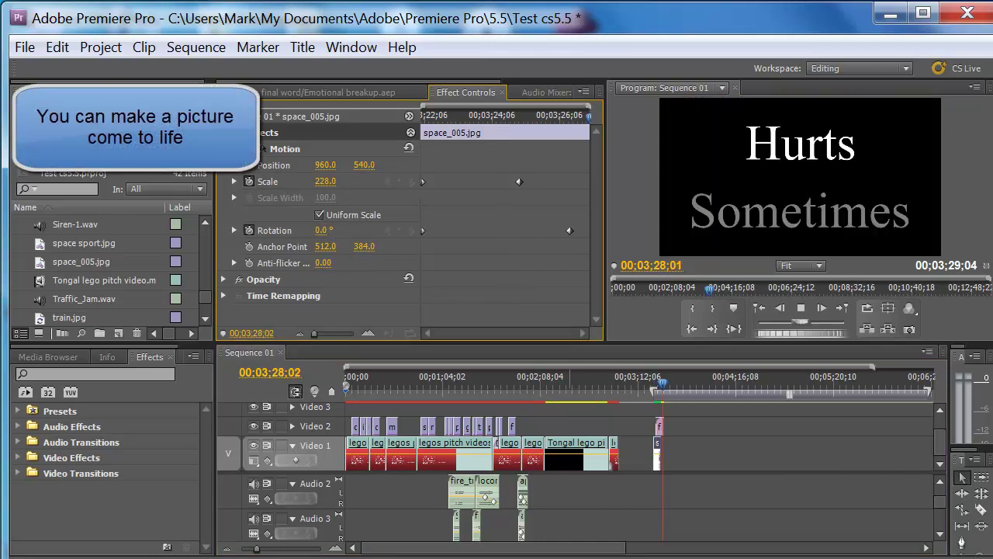
left_click(801, 307)
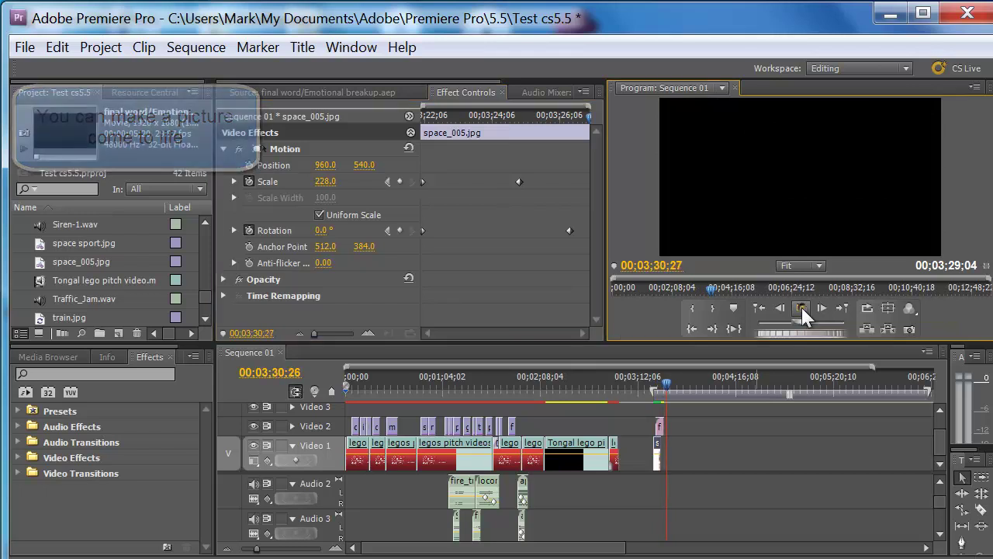
left_click_drag(669, 389, 654, 384)
key("Right")
key("Right")
key("Right")
key("Right")
key("Right")
key("Right")
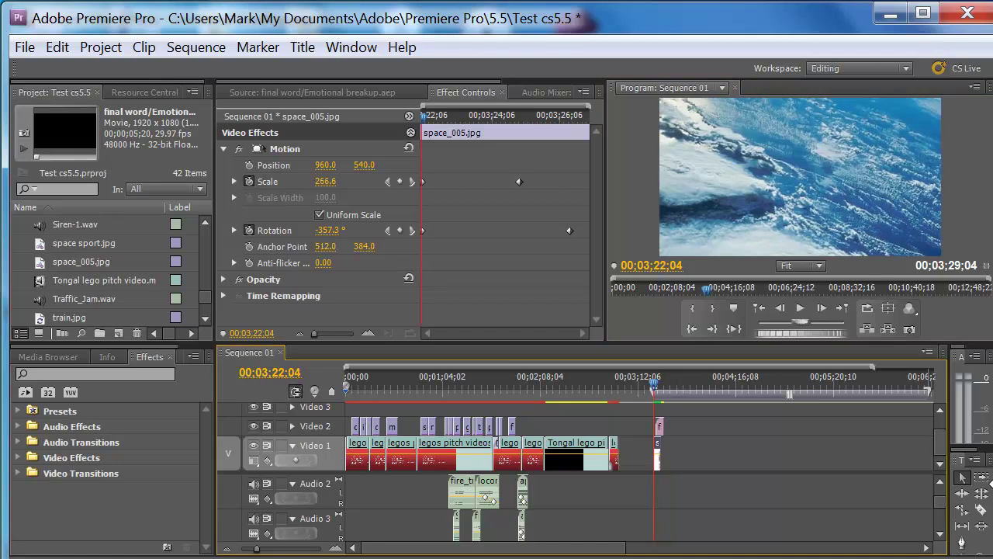
key("Left")
key("Left")
key("Right")
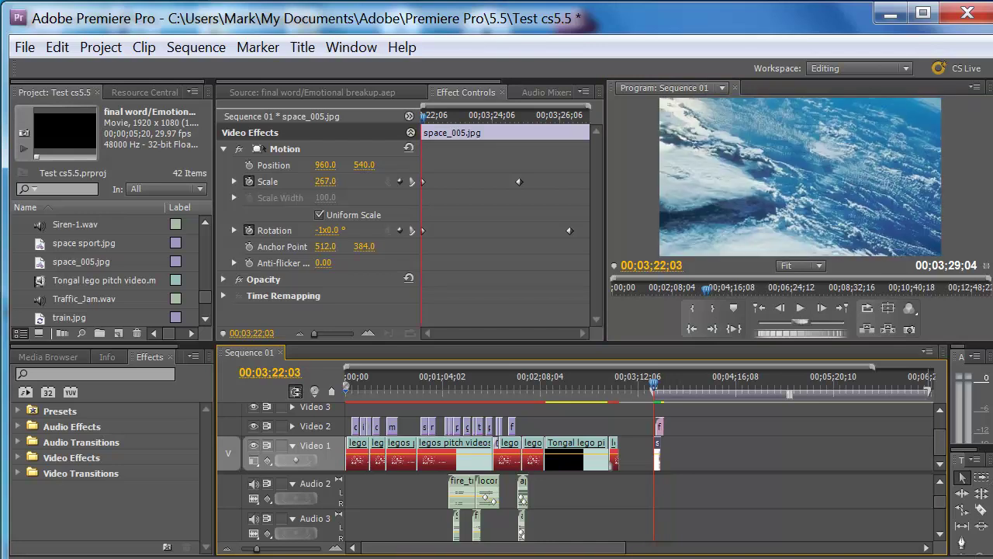
left_click(930, 489)
Shrink the Video 1–2 track area so Audio 1–3 get more timeline height.
scroll(945, 537, "down", 3)
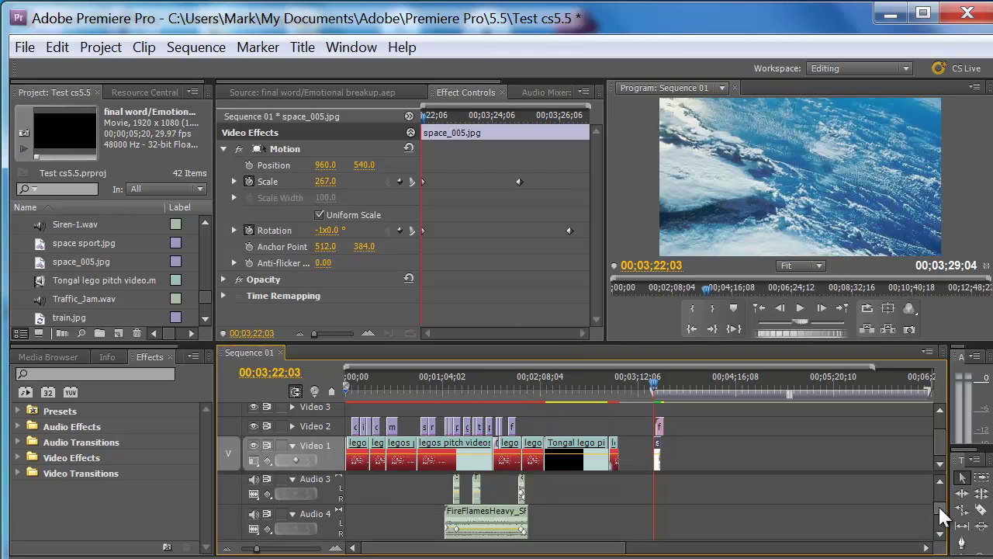
scroll(935, 500, "up", 3)
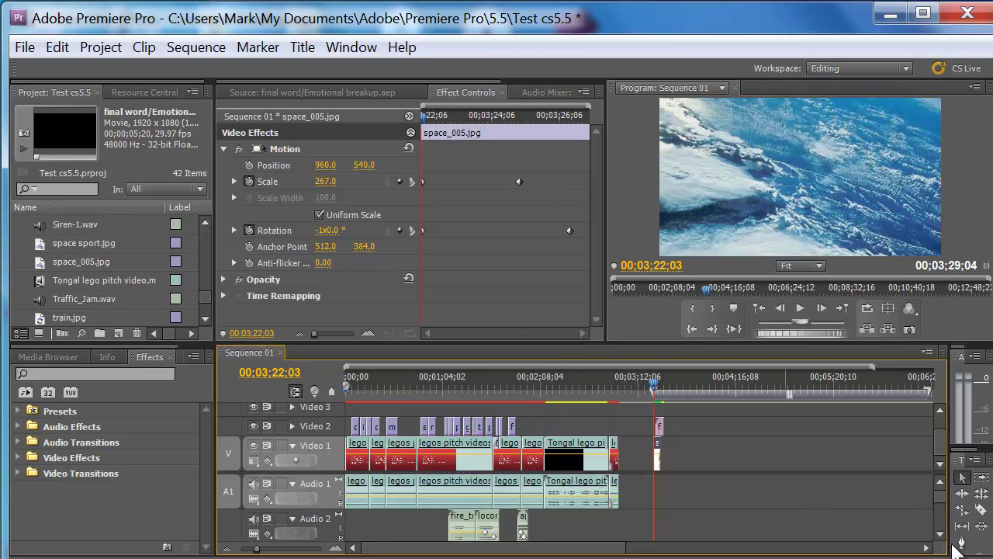
scroll(947, 536, "down", 3)
scroll(940, 501, "up", 3)
scroll(317, 466, "down", 1)
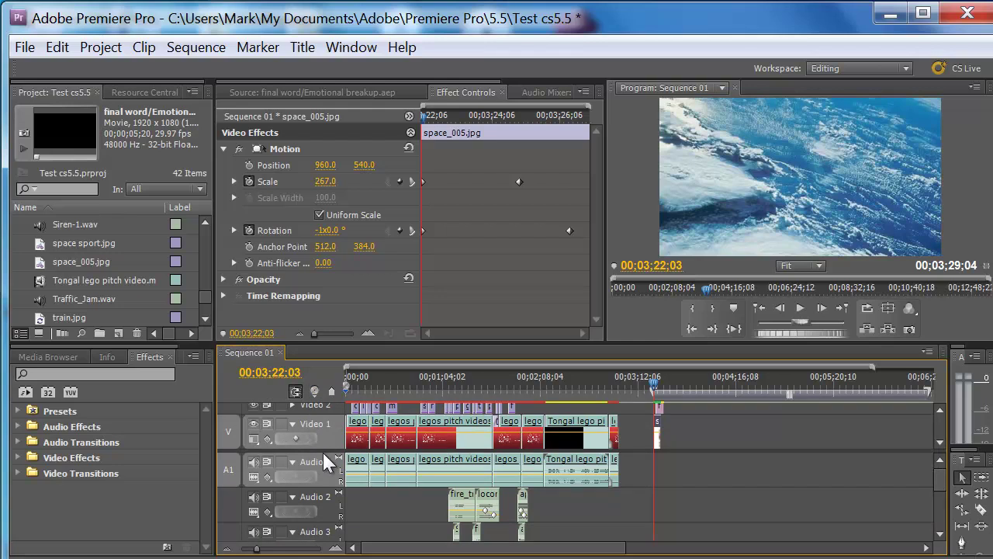
scroll(323, 450, "up", 1)
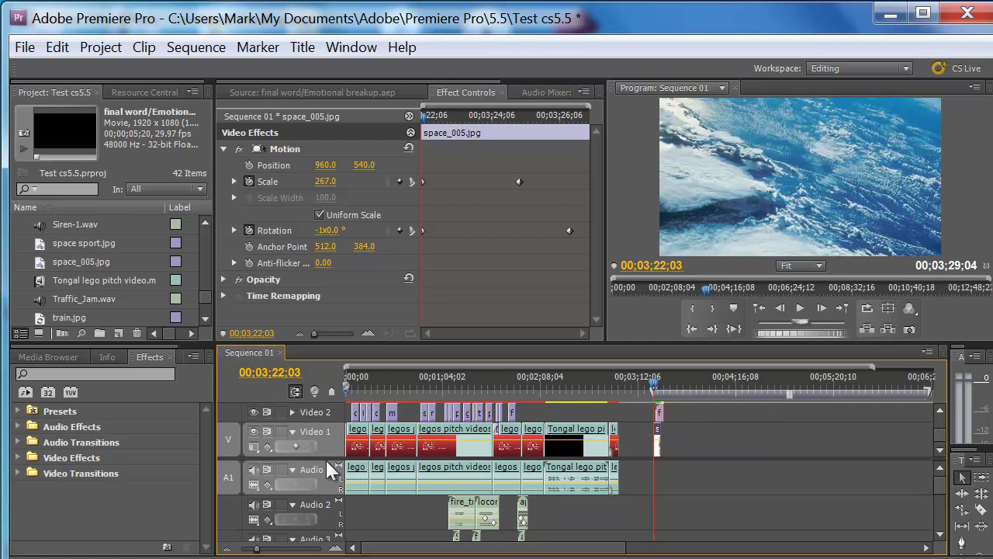
scroll(326, 466, "up", 1)
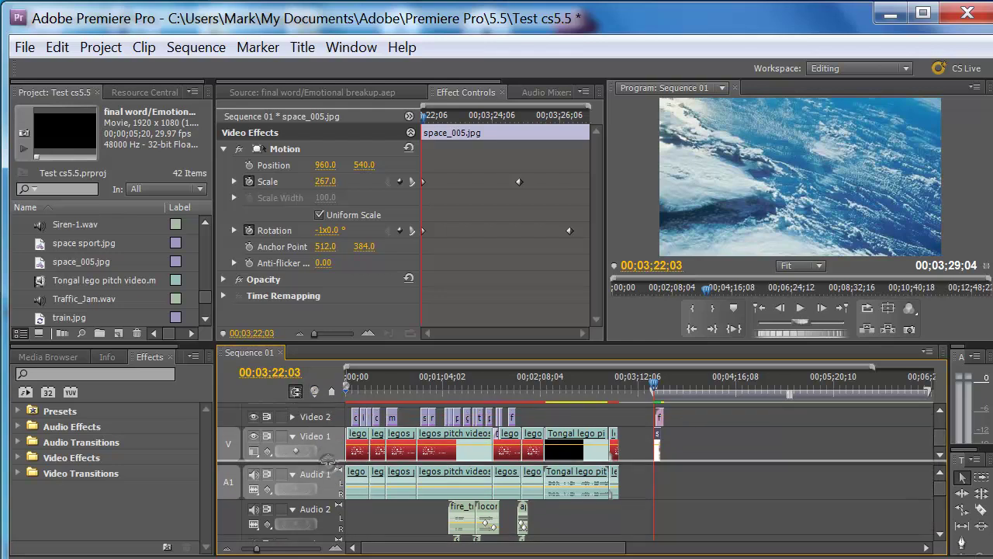
scroll(326, 469, "down", 1)
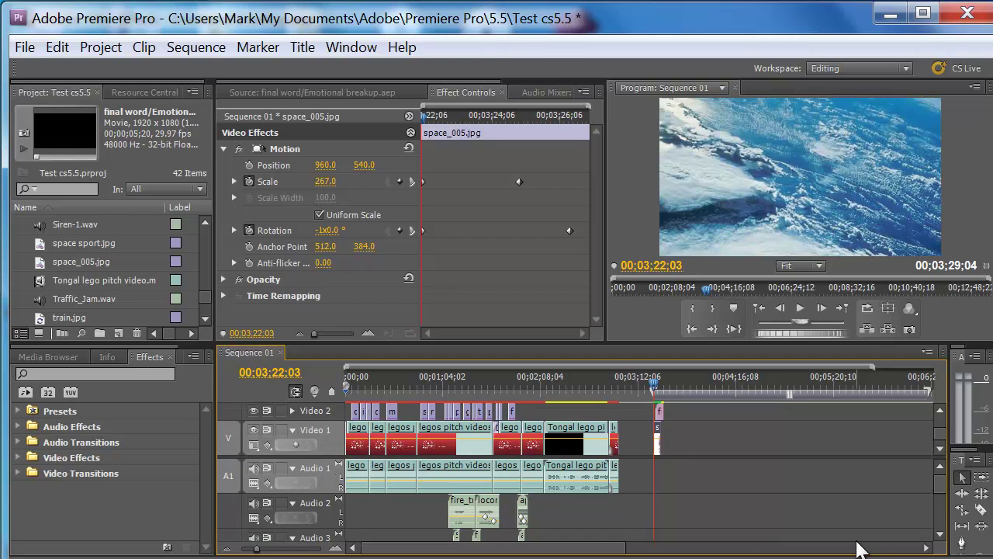
left_click_drag(935, 481, 966, 479)
Group the final word title clip with the space_005.jpg photo clip.
mouse_move(688, 439)
left_mouse_down()
mouse_move(643, 406)
mouse_move(678, 430)
left_mouse_up()
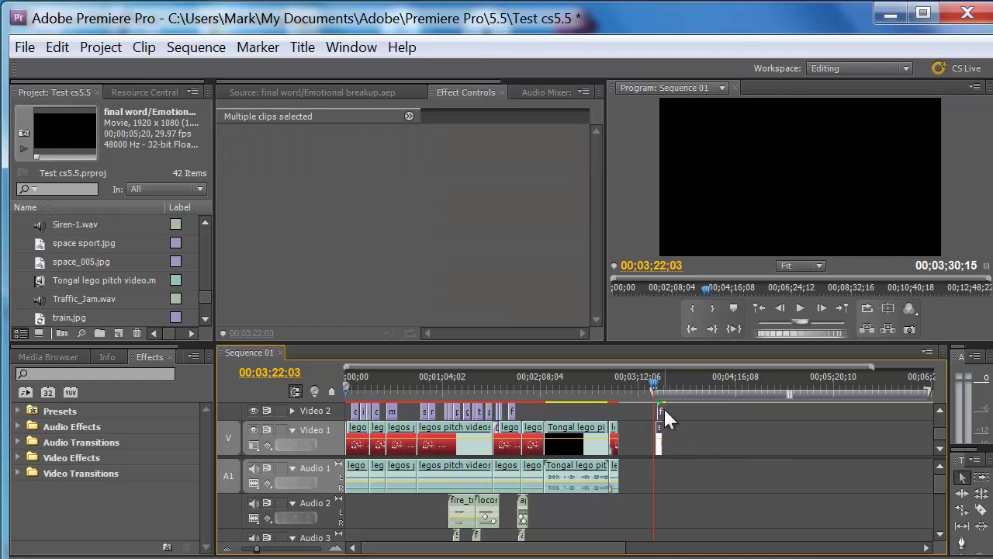
left_click(660, 444)
left_click(661, 410)
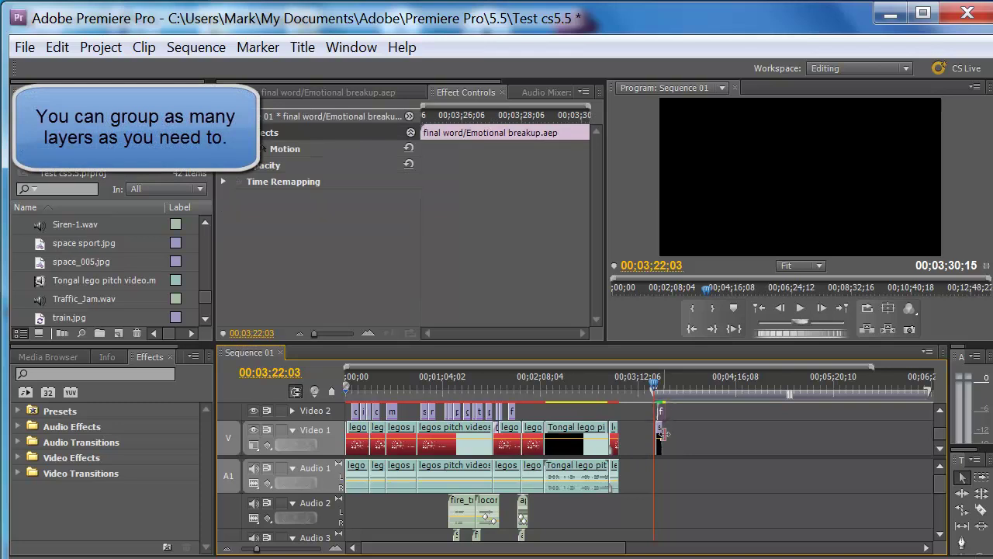
left_click(658, 427, "shift")
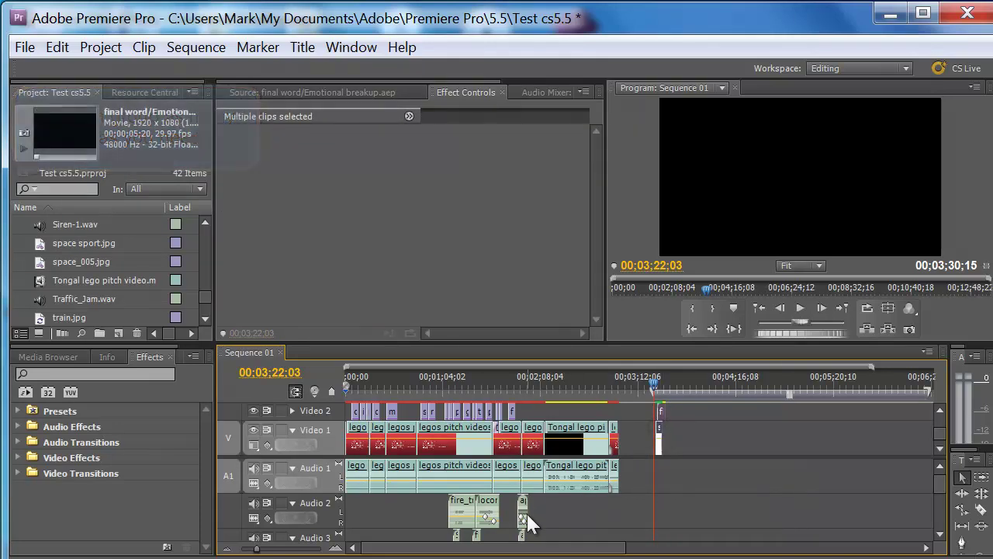
right_click(661, 439)
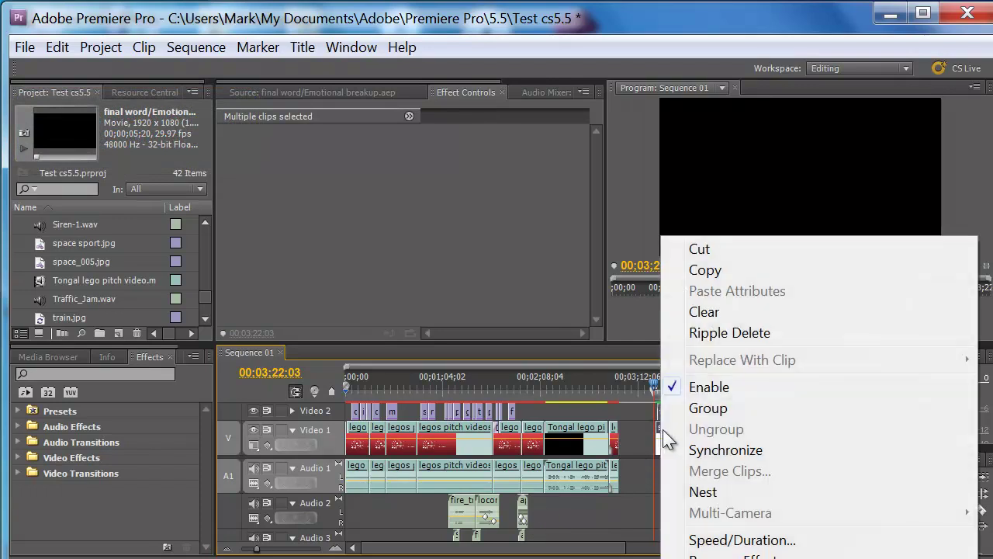
left_click(701, 408)
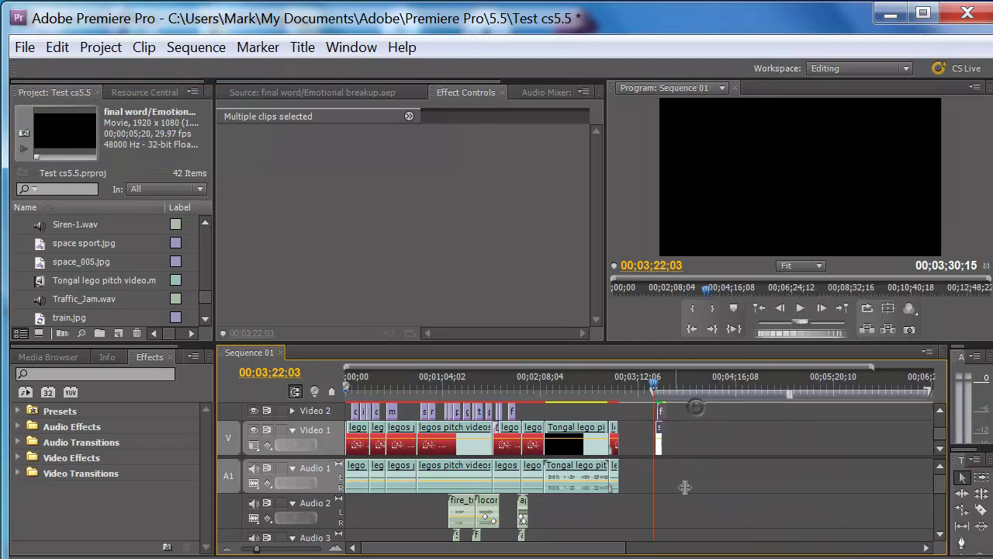
Drag the grouped clips later in the sequence, past the playhead.
left_click(662, 445)
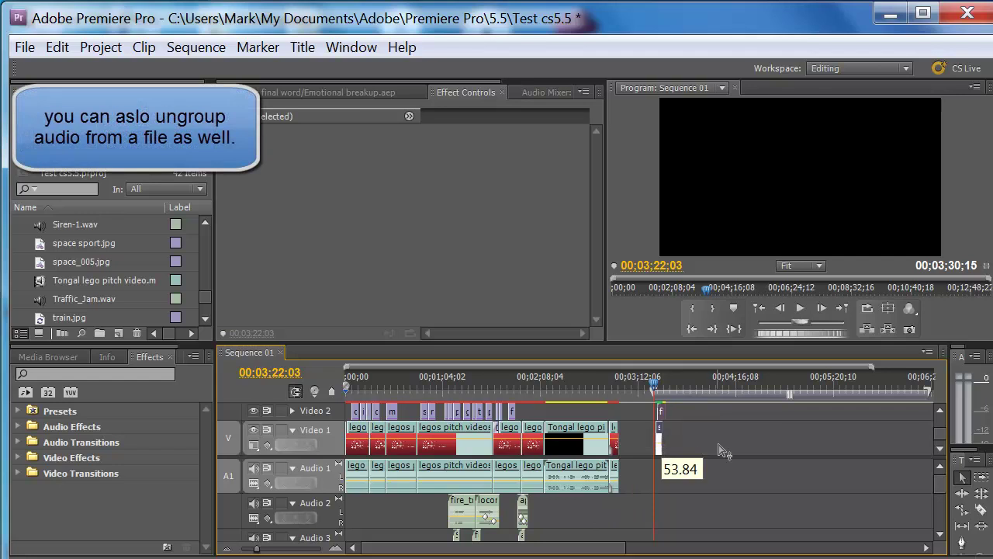
left_click_drag(660, 419, 699, 435)
left_click(698, 423)
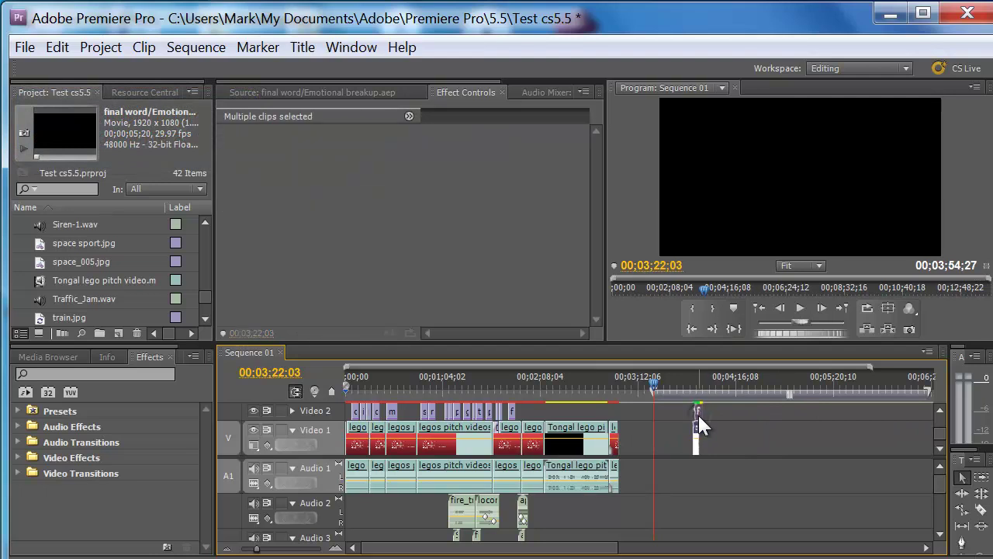
Ungroup the final word title and space_005.jpg clips.
right_click(699, 423)
left_click(754, 429)
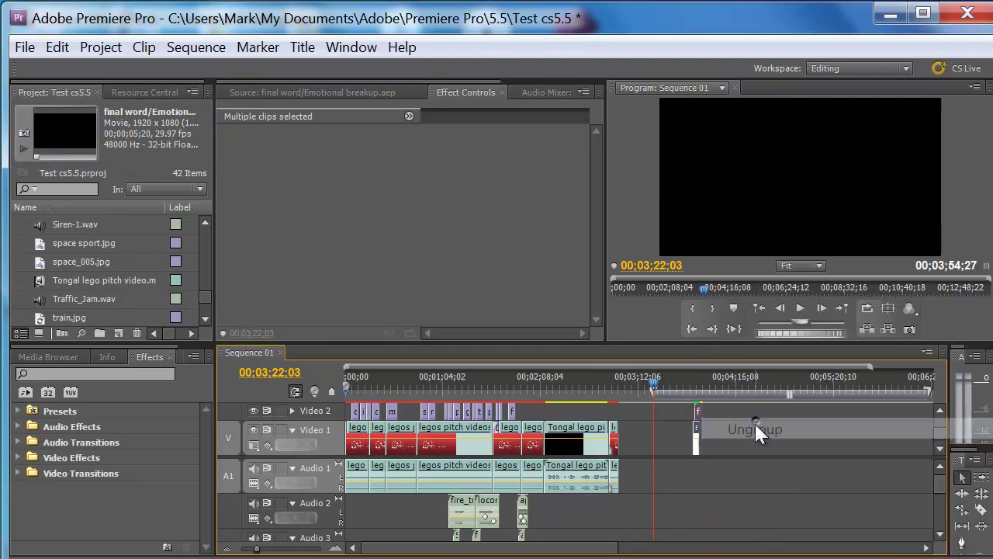
left_click(656, 439)
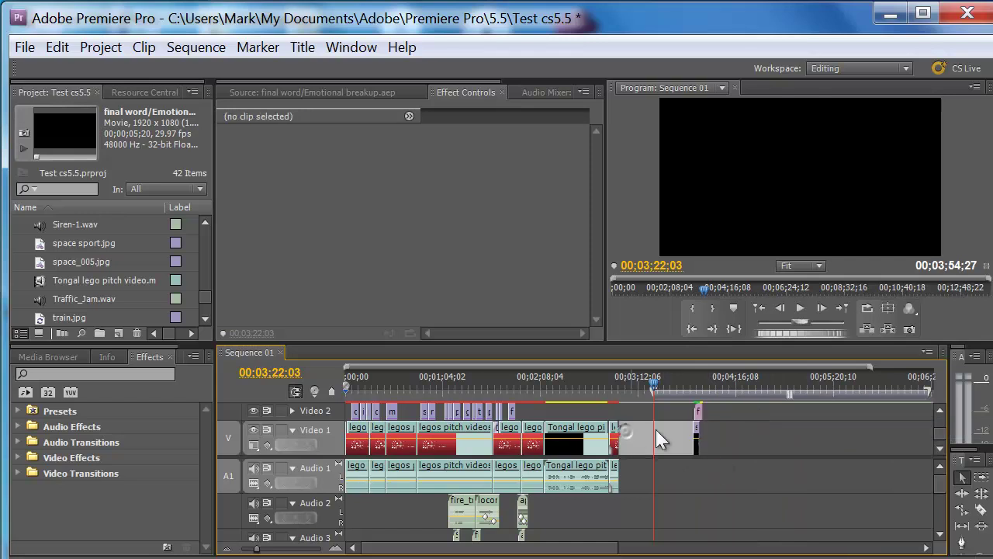
Group the Video 1 space photo clip with the small Audio 2 clip and shift it along the timeline.
left_click(698, 411)
left_click(697, 440)
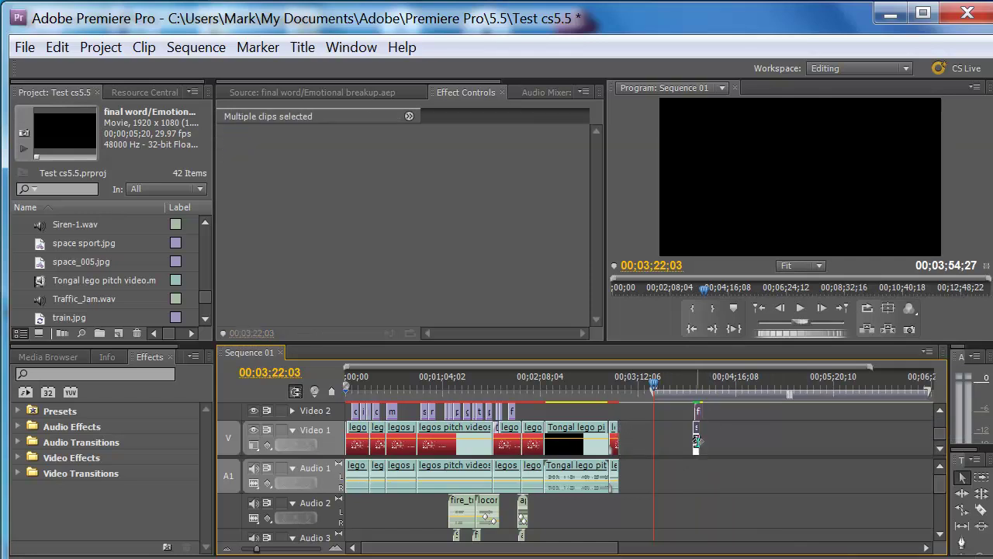
left_click(525, 518, "shift")
right_click(698, 433)
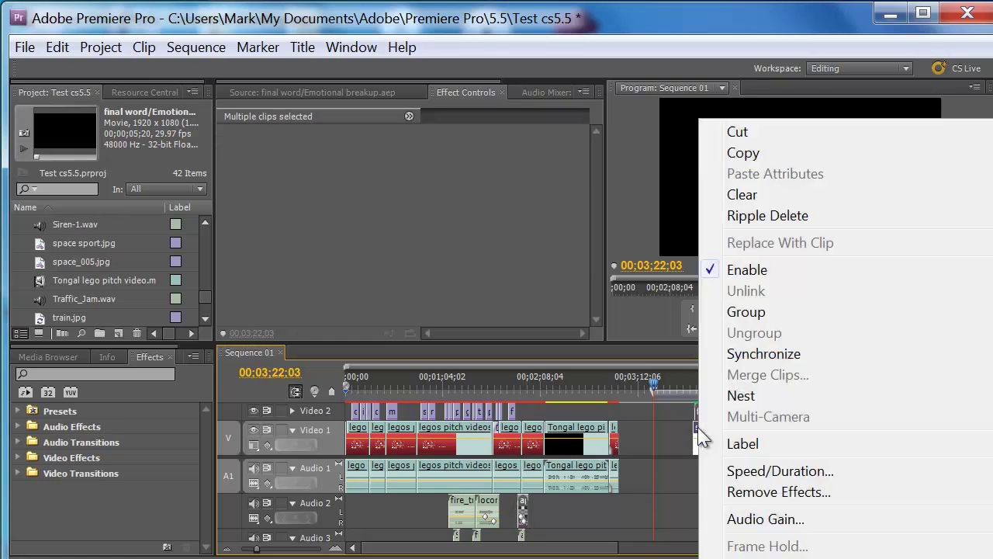
left_click(740, 312)
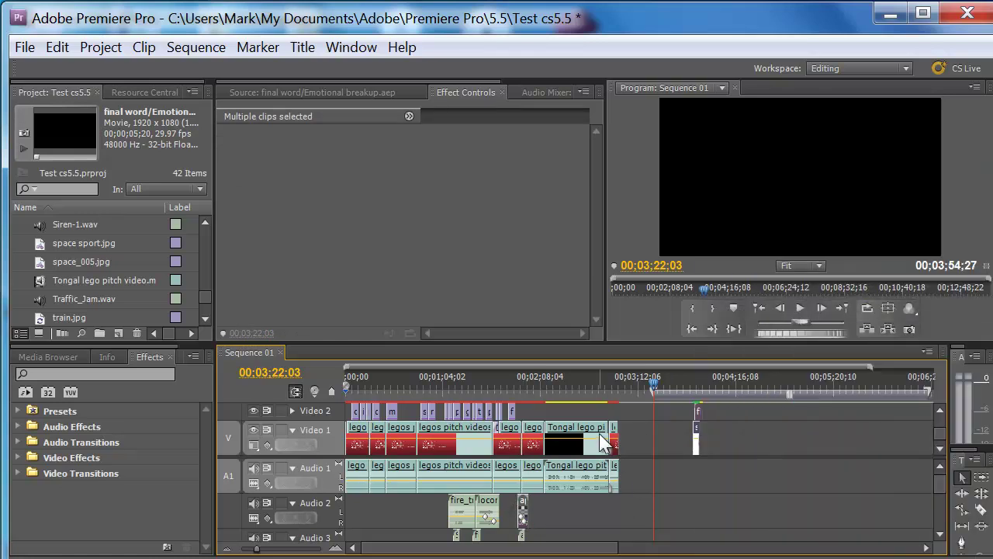
left_click(608, 434)
mouse_move(699, 414)
left_mouse_down()
mouse_move(734, 420)
mouse_move(699, 428)
left_mouse_up()
Inspect the final word and Tongal lego pitch clips, then save the project with Ctrl+S.
left_click(733, 456)
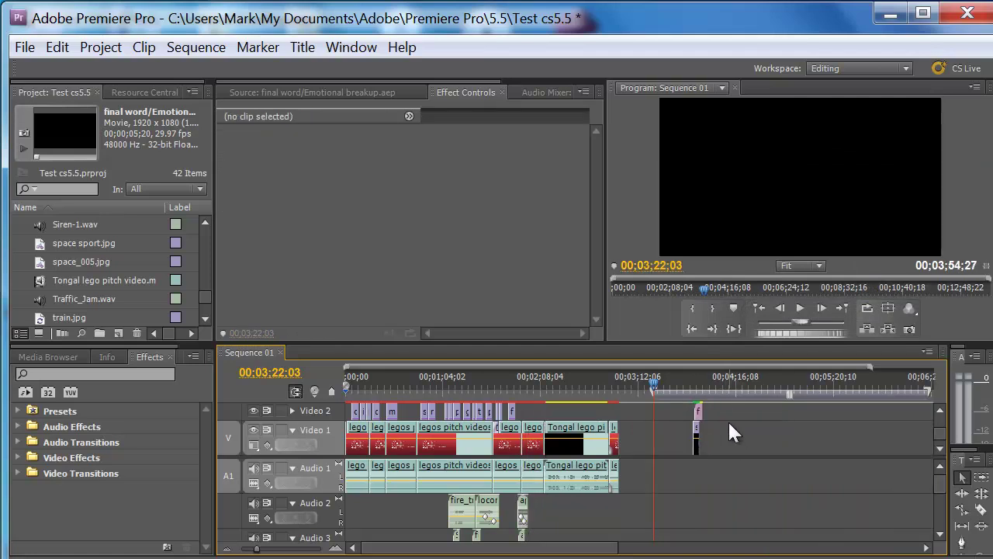
left_click(697, 413)
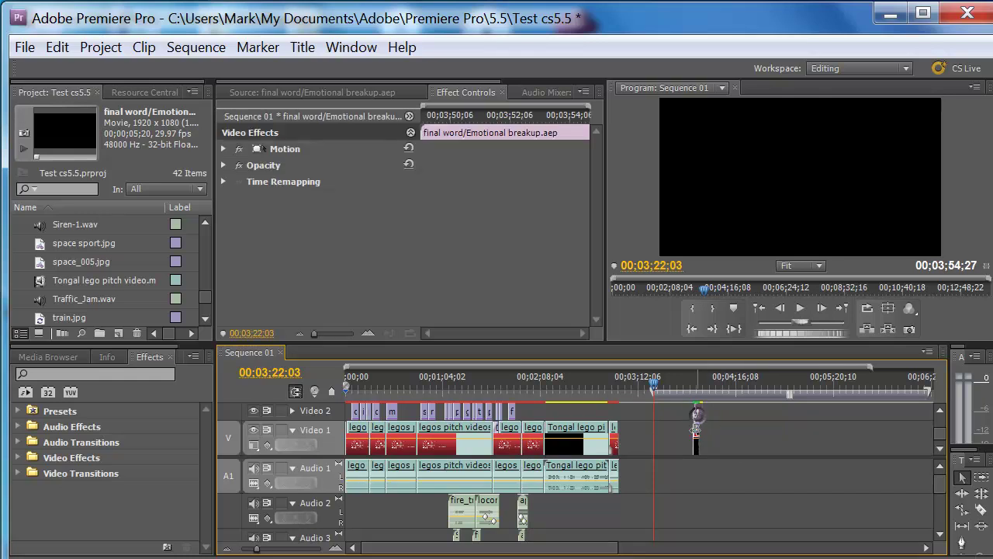
left_click(597, 439)
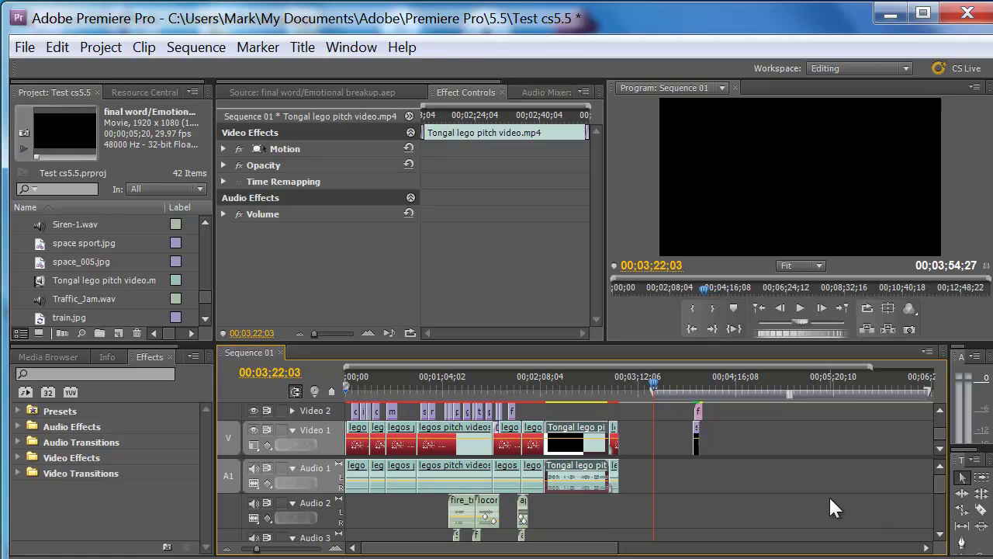
key("ctrl+s")
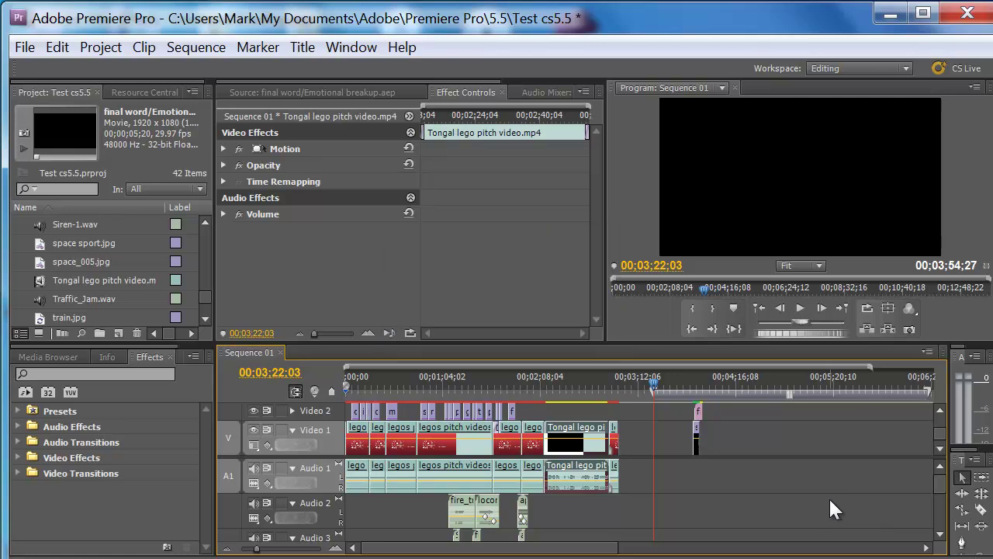